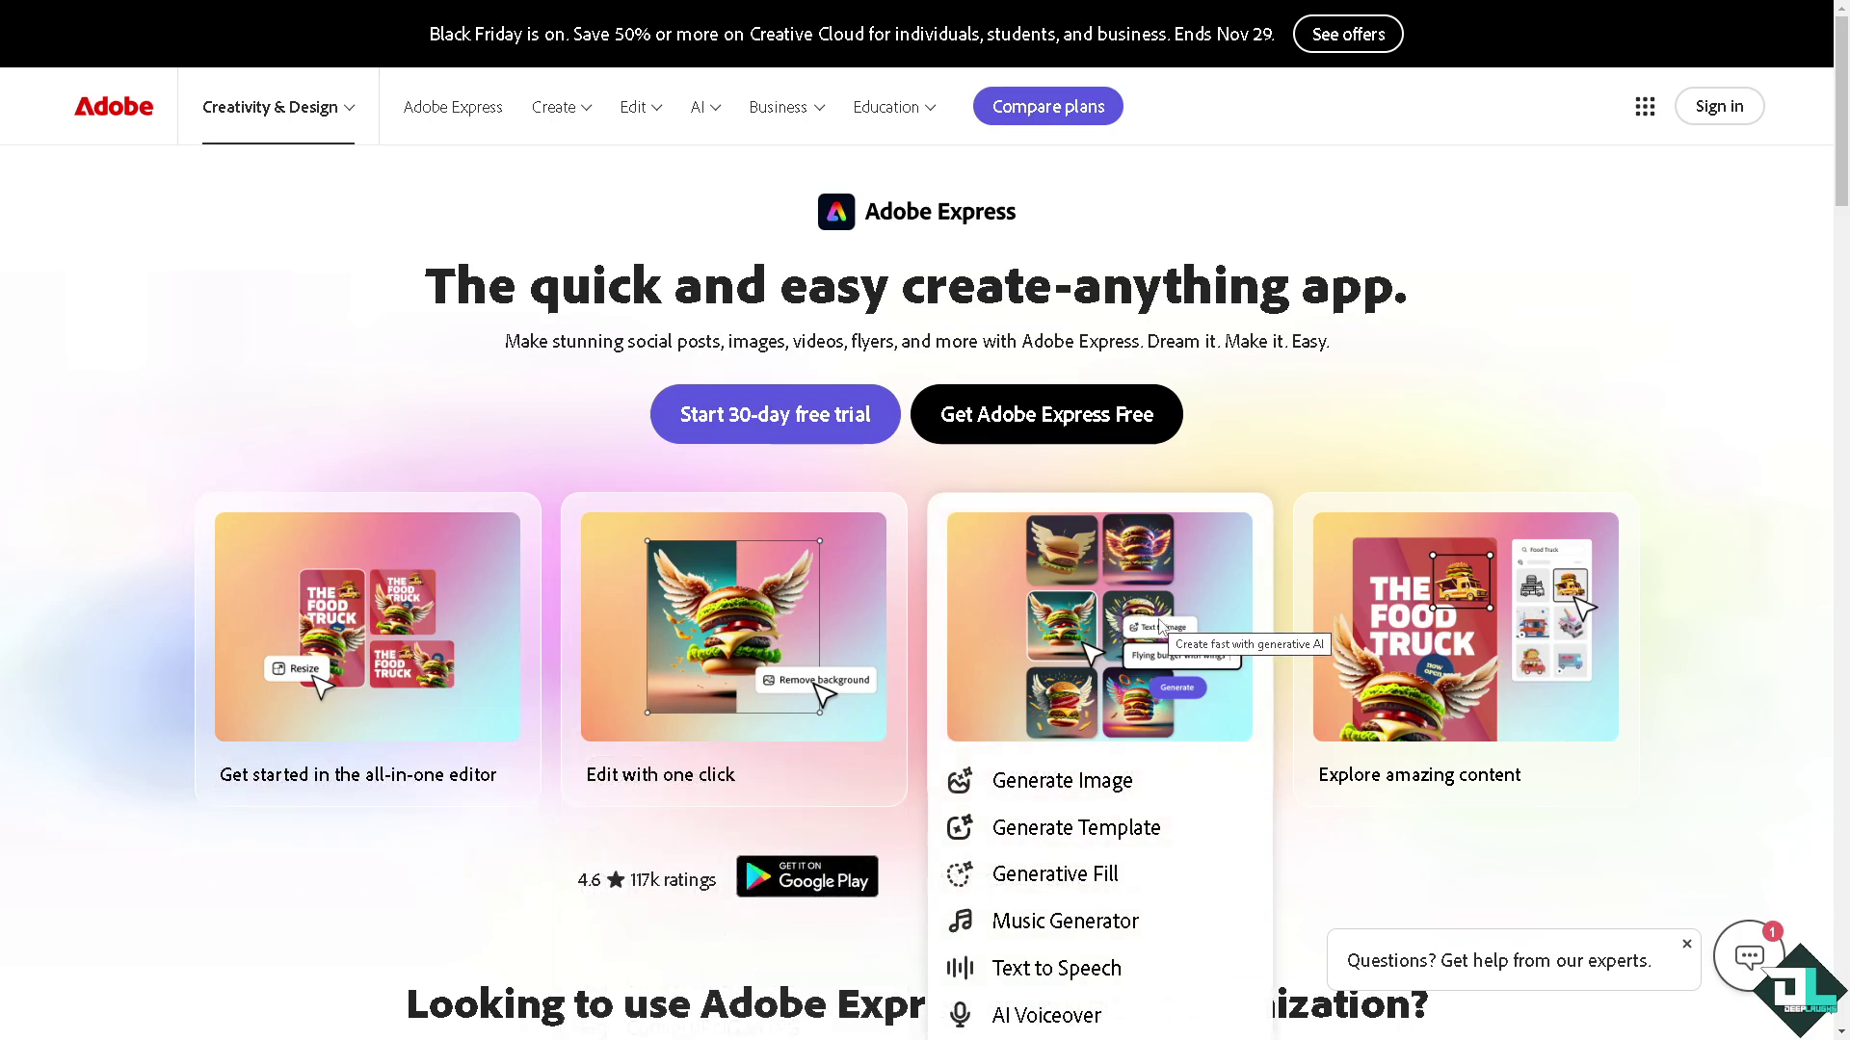
# - Sign in through View more and Create an account, then open the ADOBE EXPRESS TOPICS video project
pyautogui.moveTo(1475, 617)
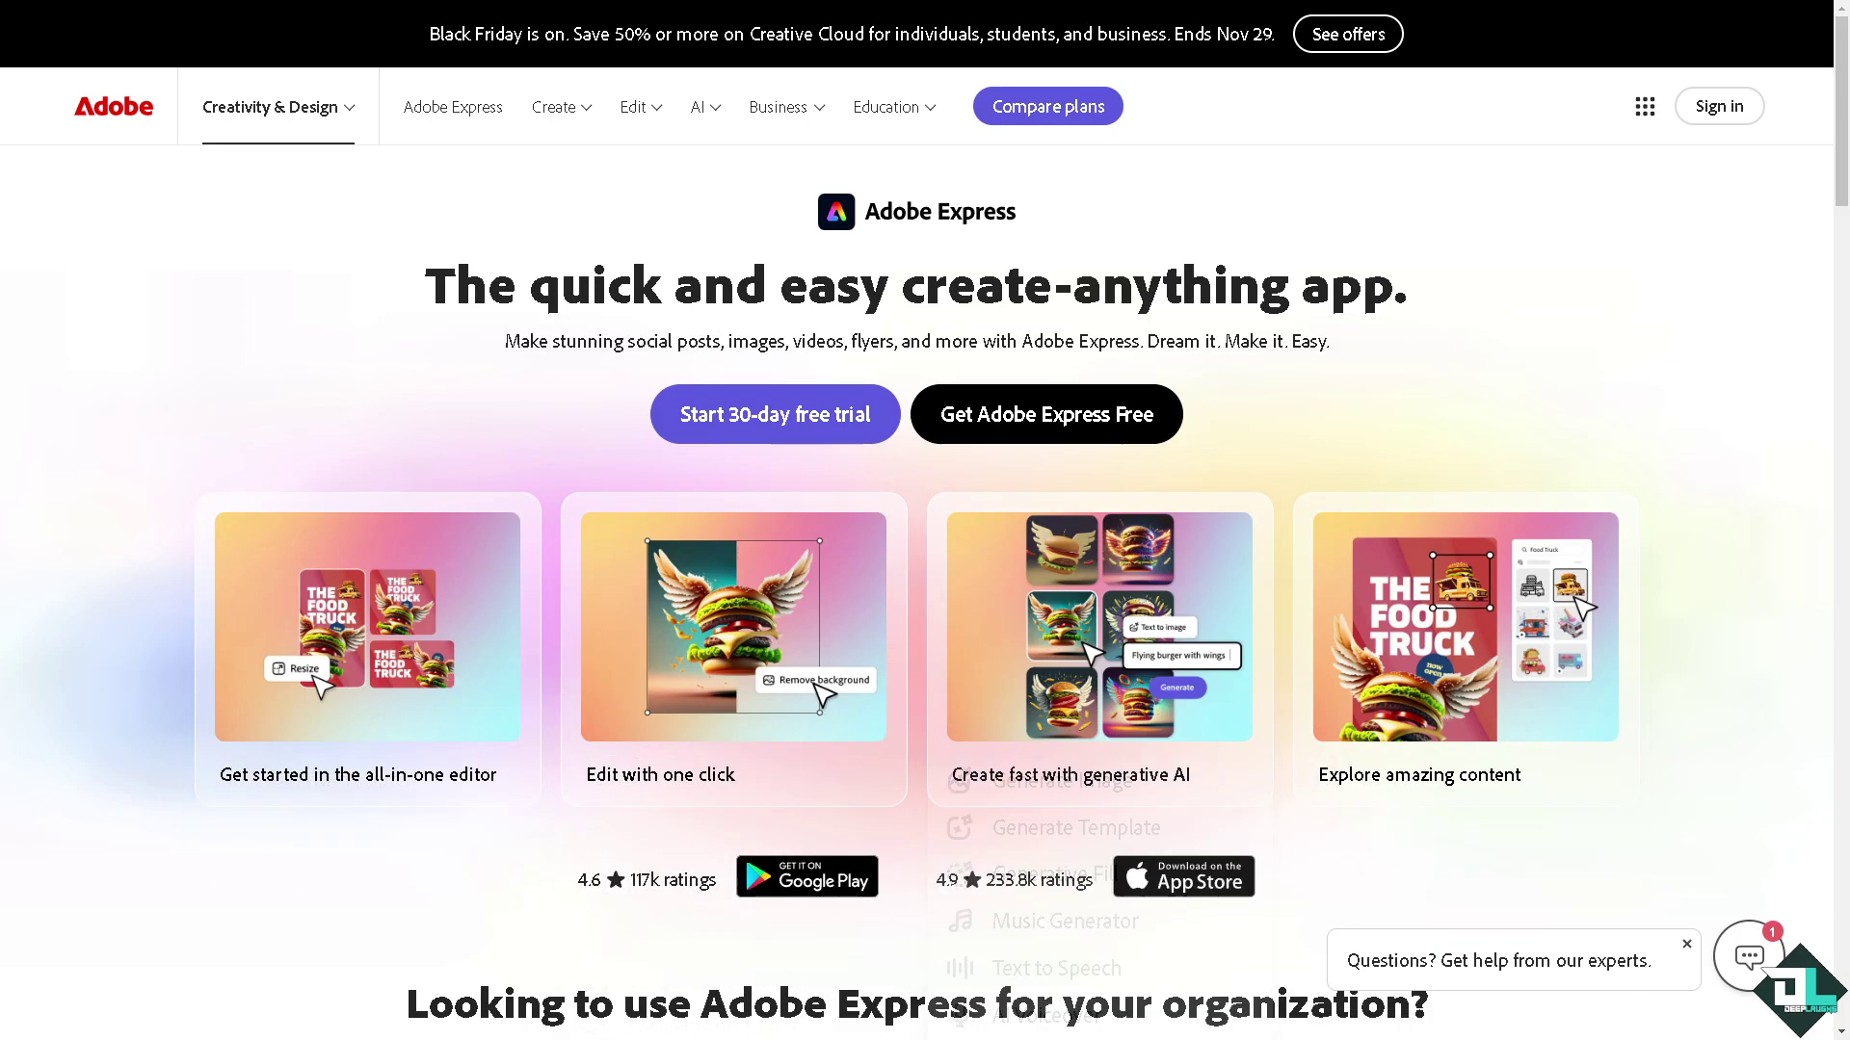
pyautogui.moveTo(742, 575)
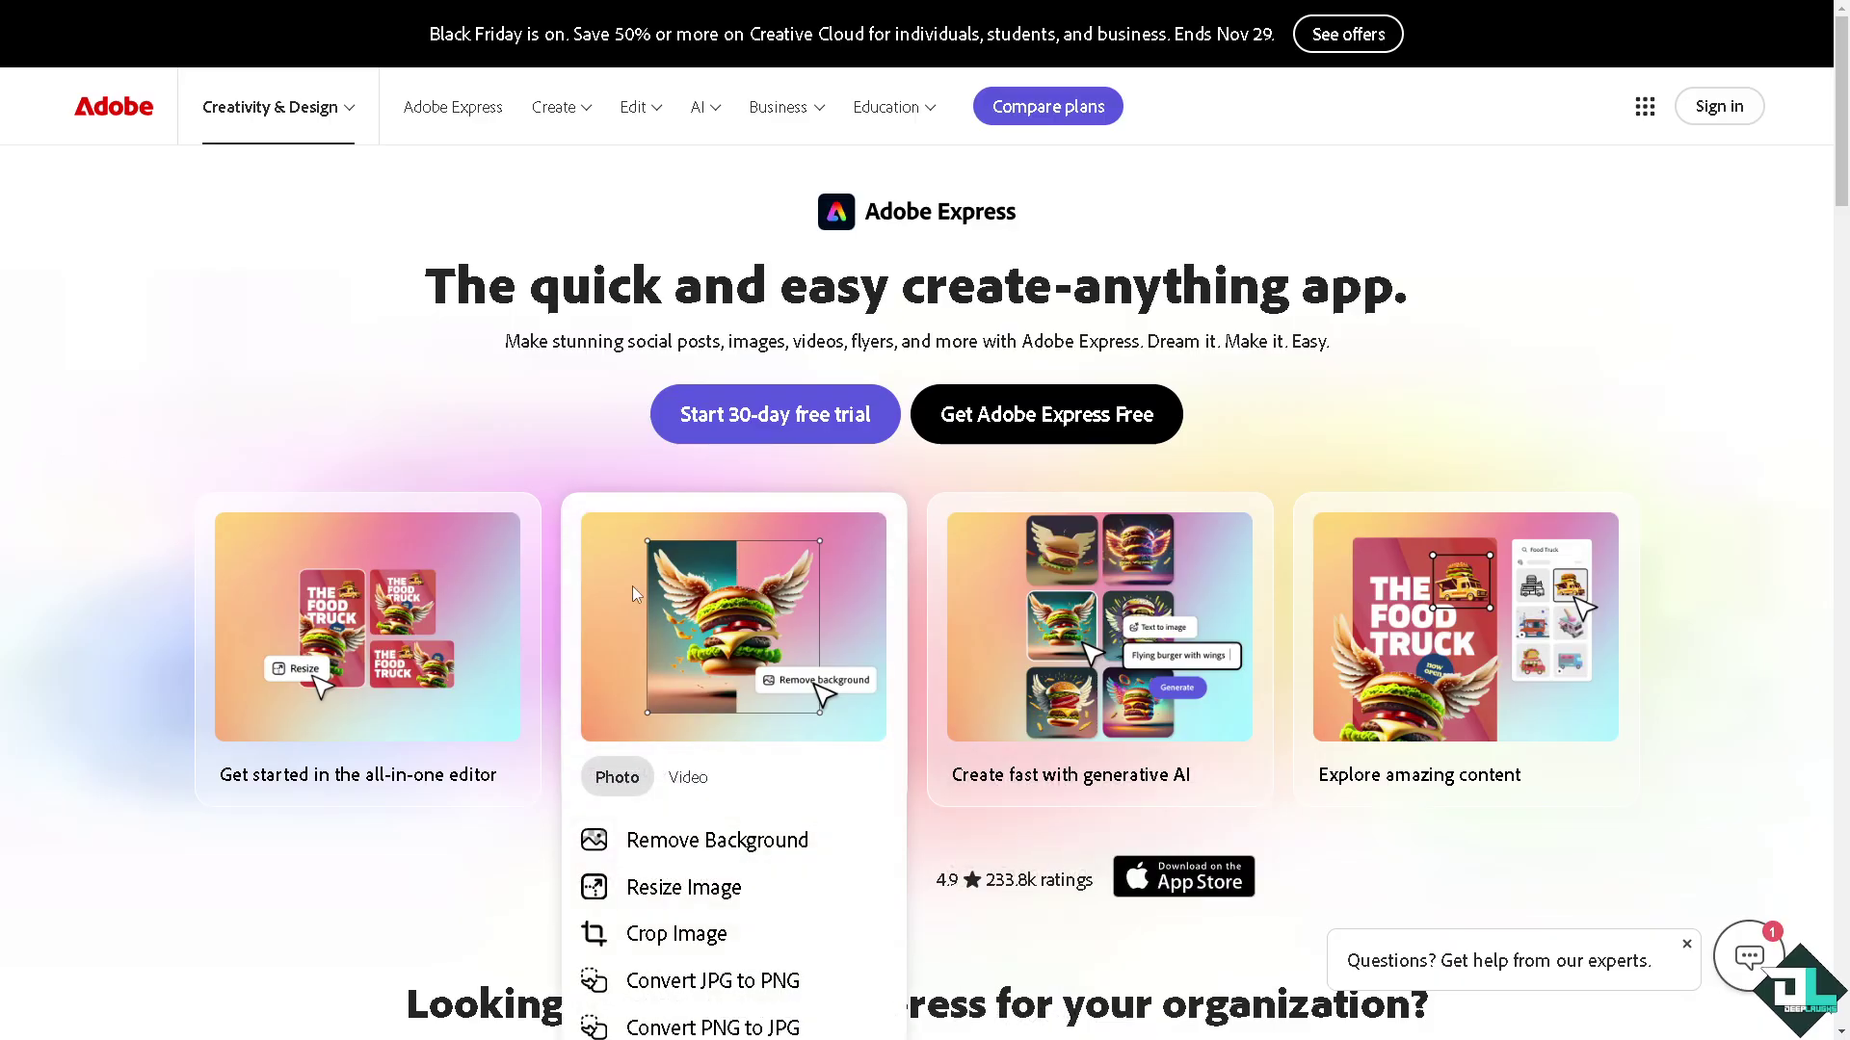
pyautogui.moveTo(503, 613)
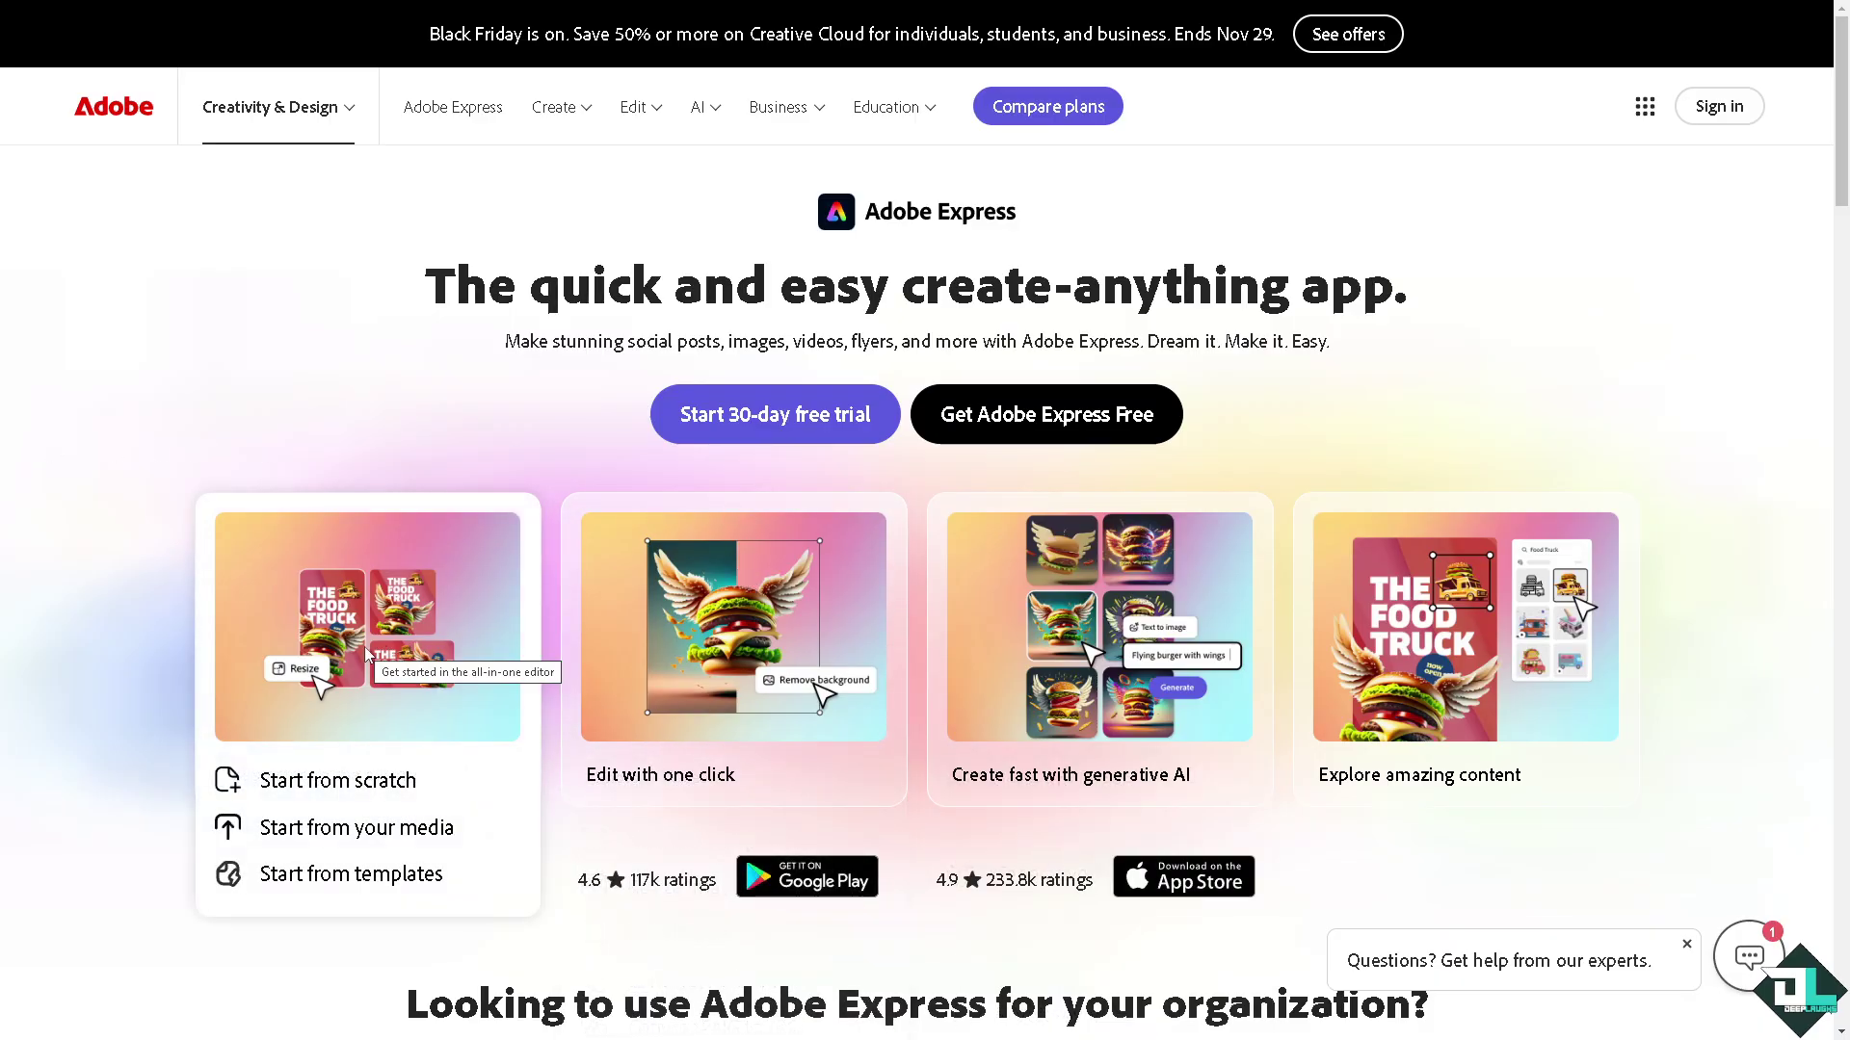
pyautogui.moveTo(1388, 608)
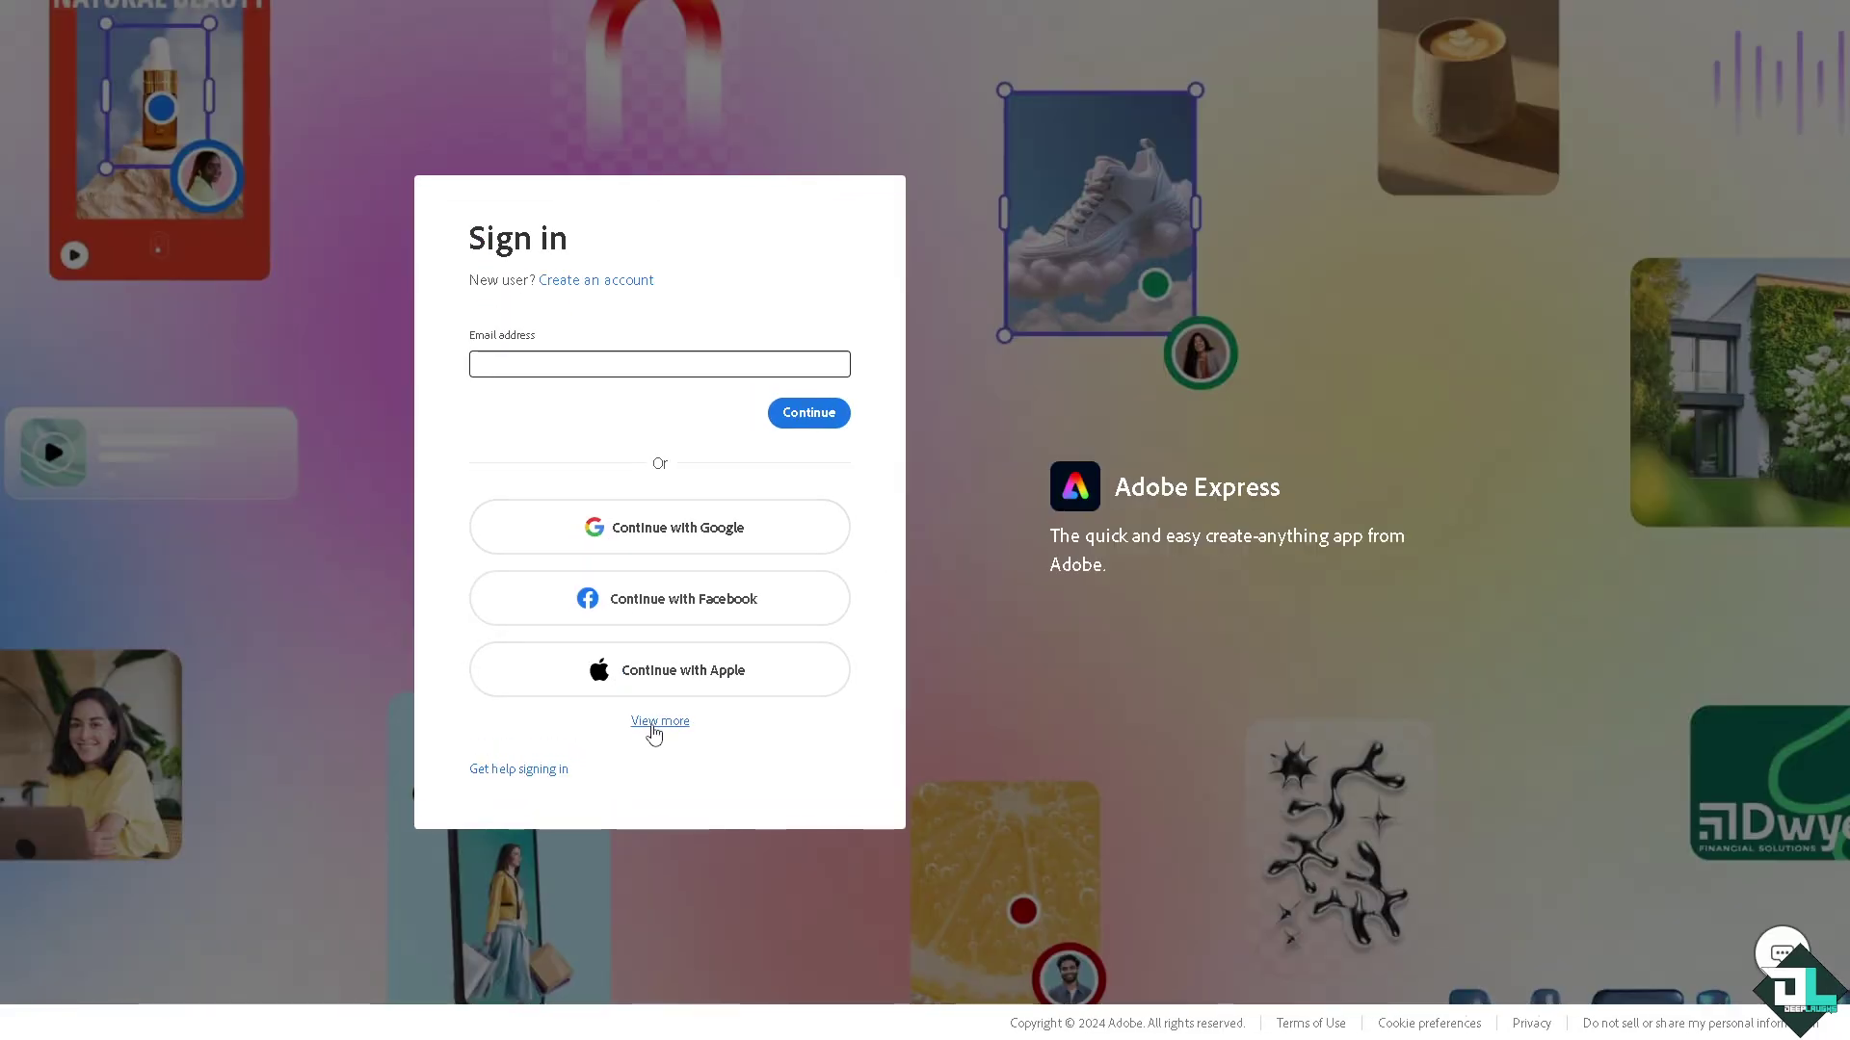
pyautogui.click(656, 721)
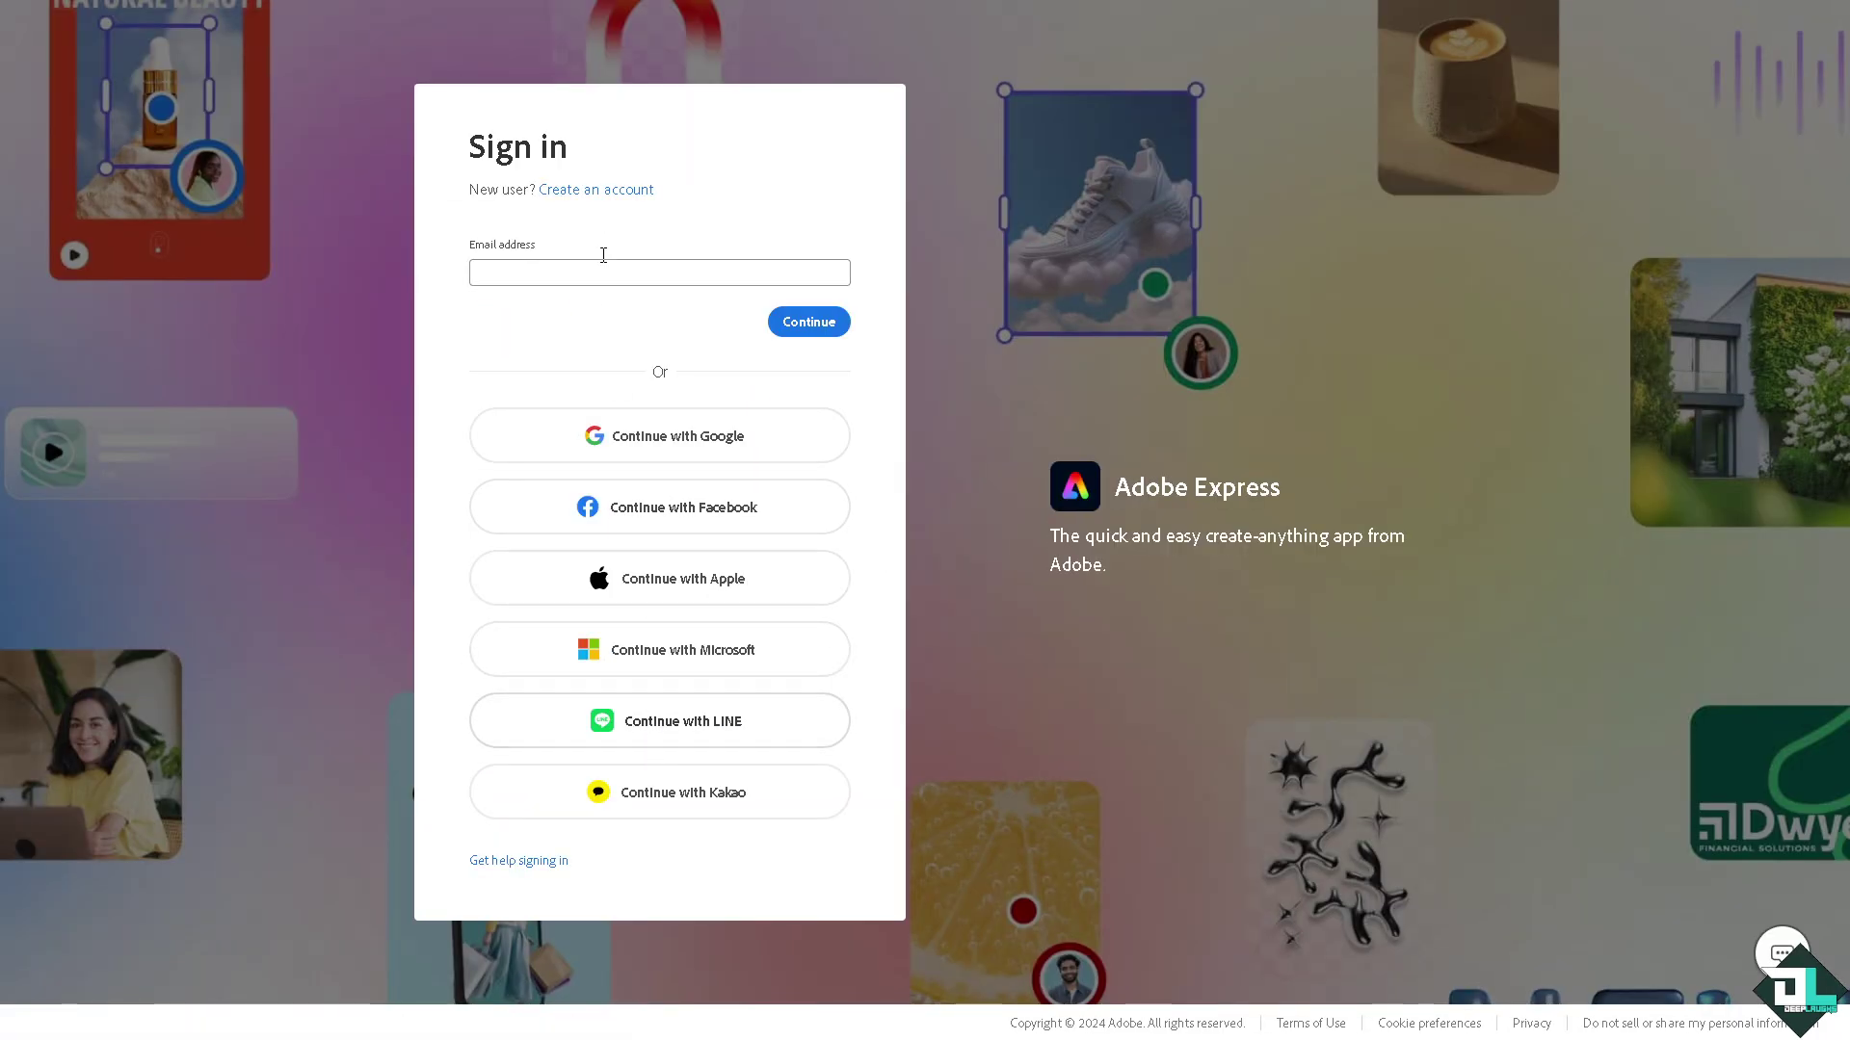
pyautogui.click(616, 190)
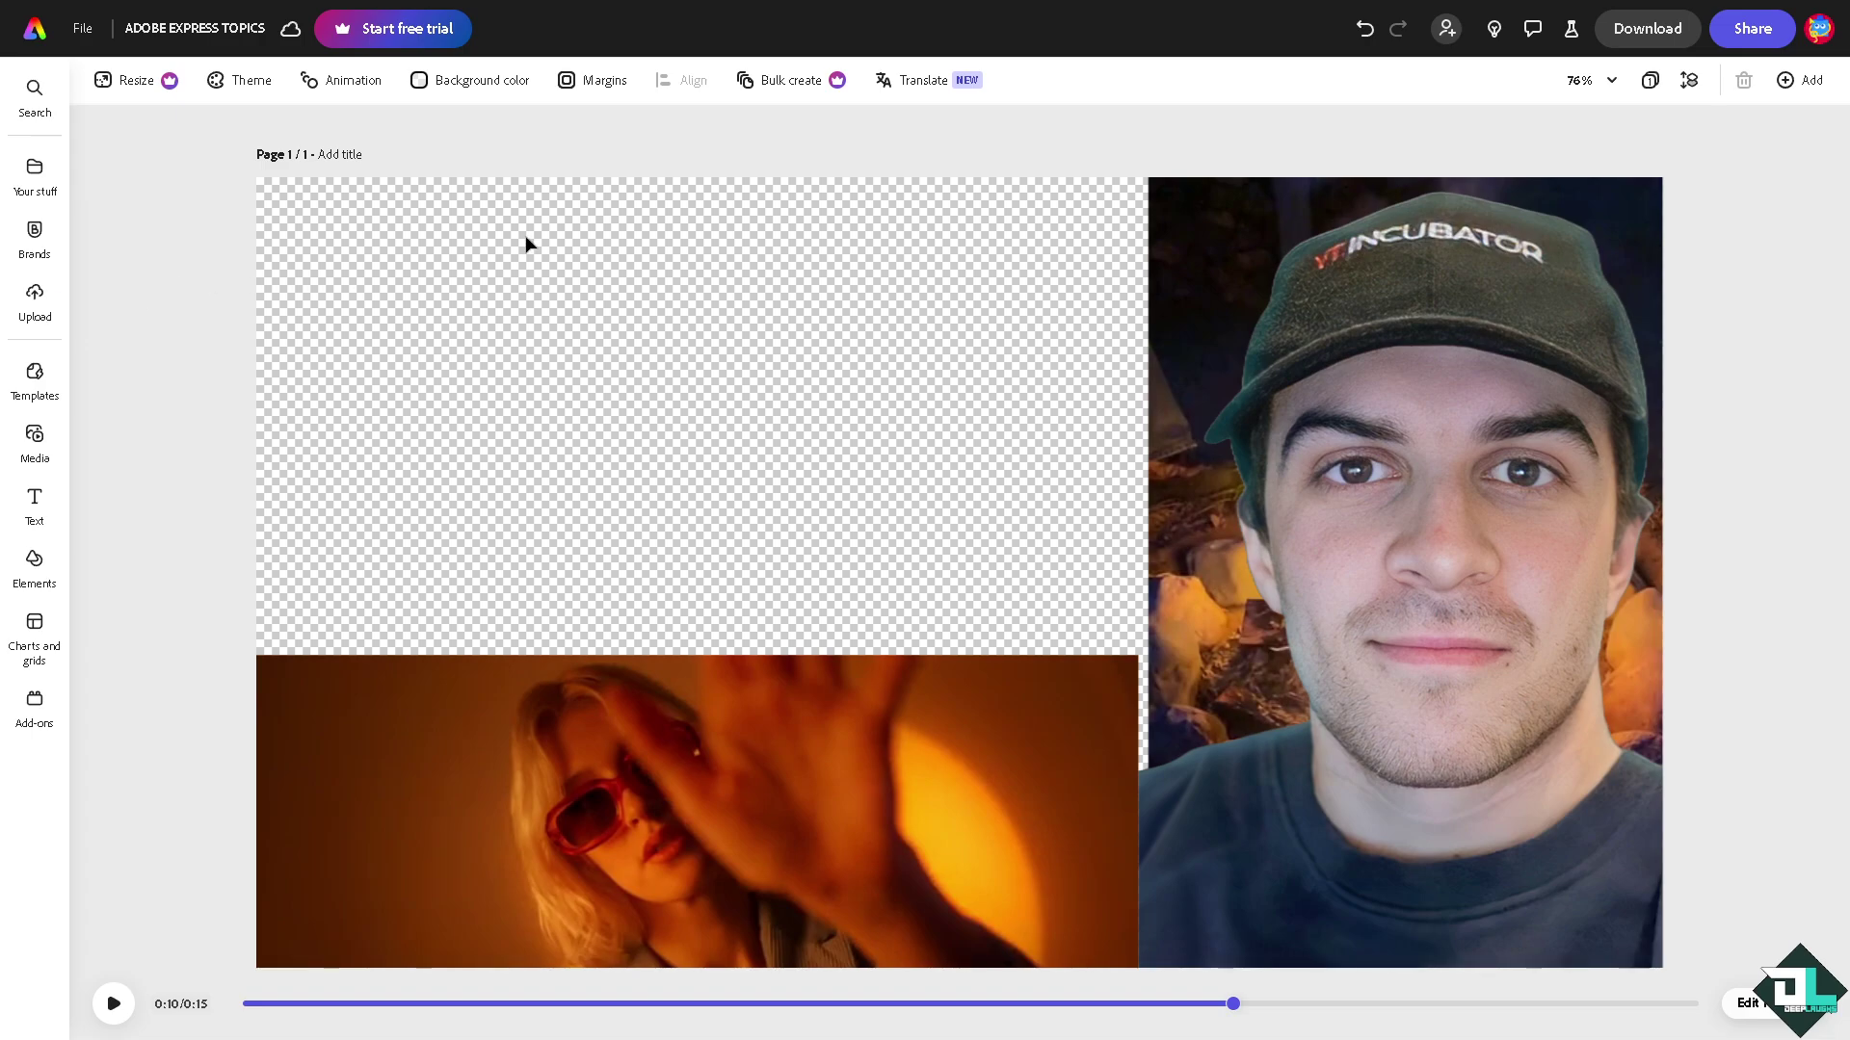
# - Turn on Show margins and Show bleed, then upload the HOW TO ADD GUIDES thumbnail
pyautogui.click(604, 87)
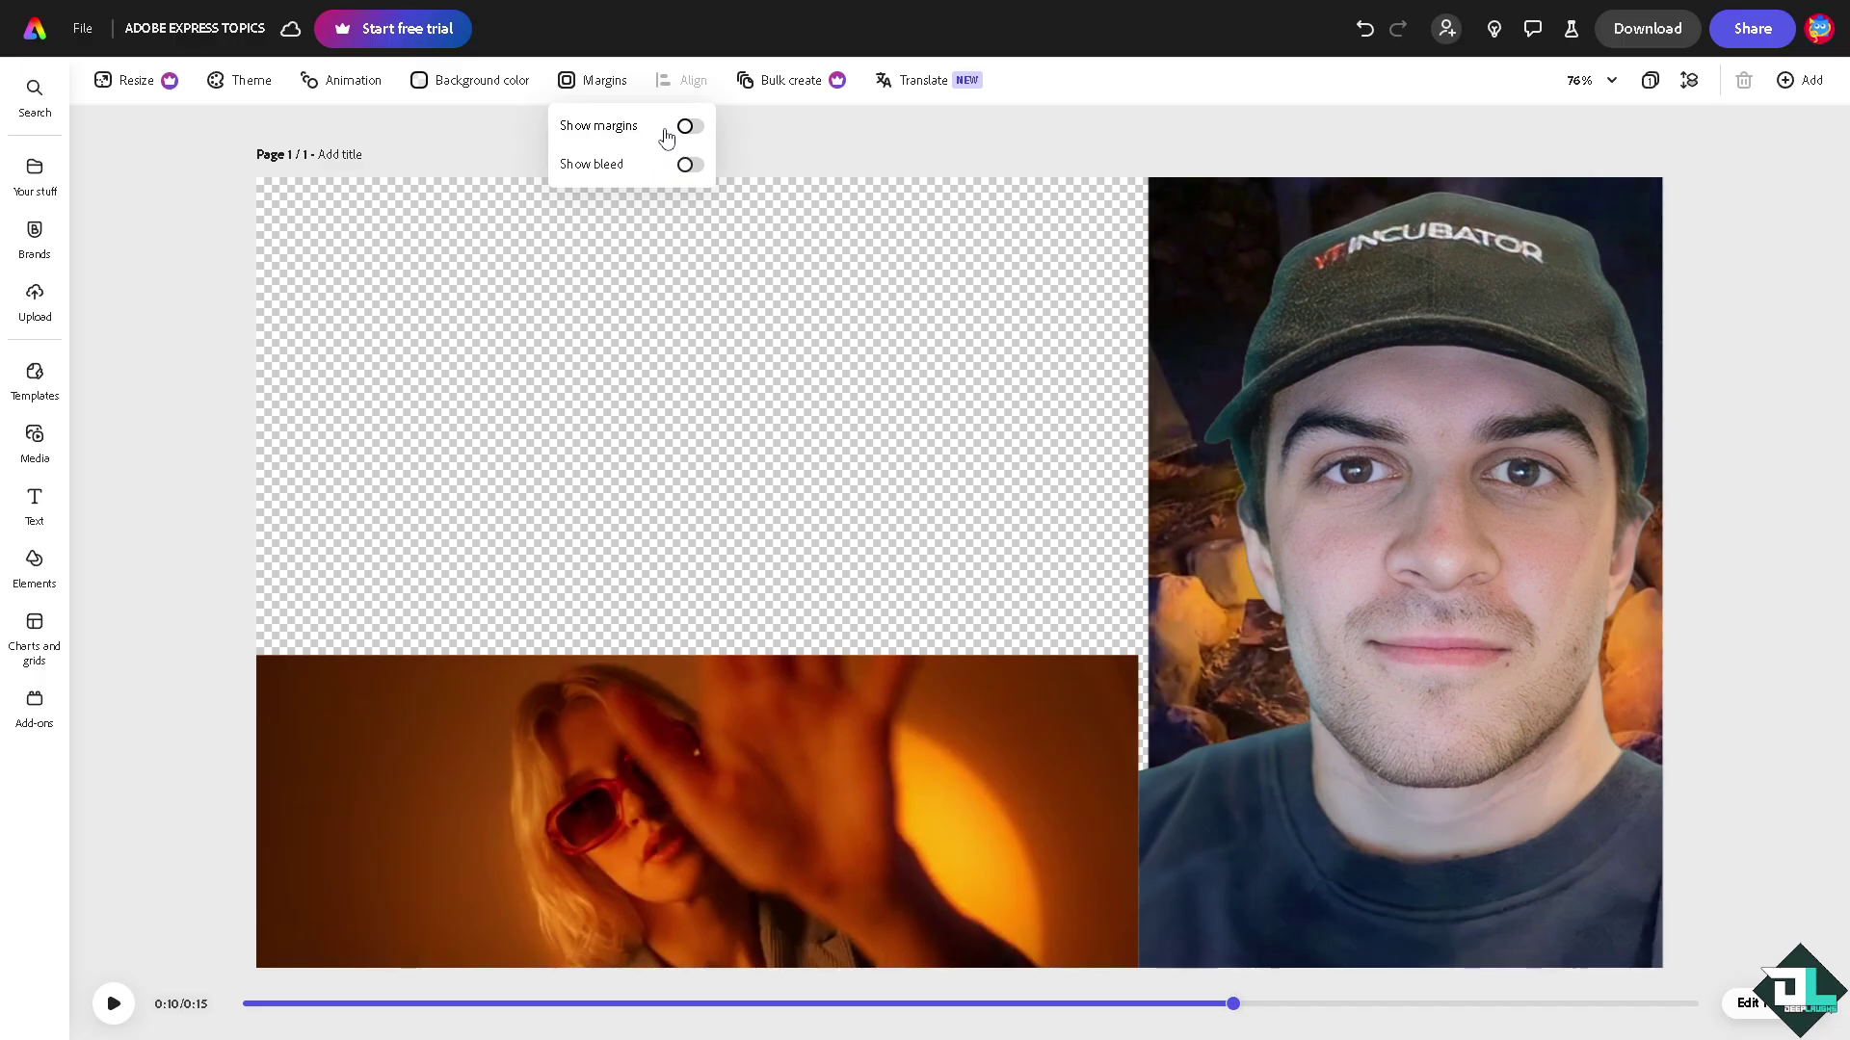
pyautogui.click(696, 128)
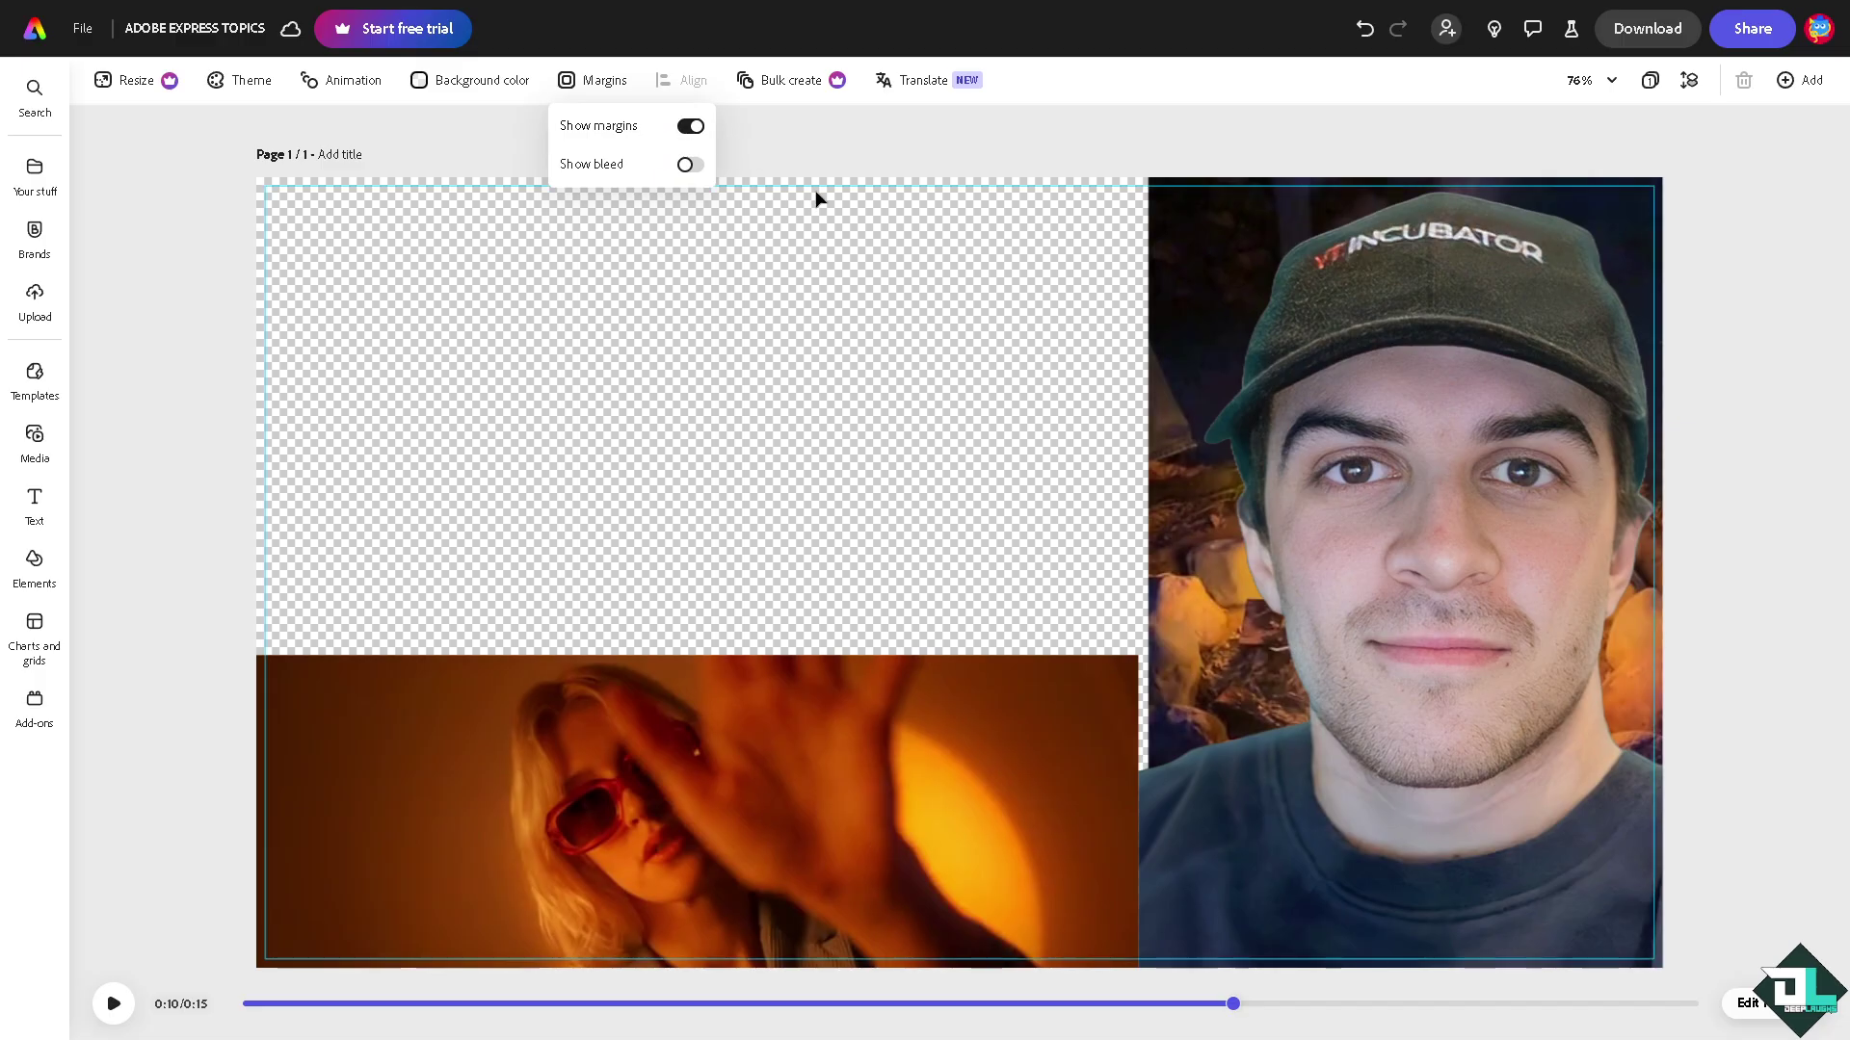
pyautogui.click(690, 164)
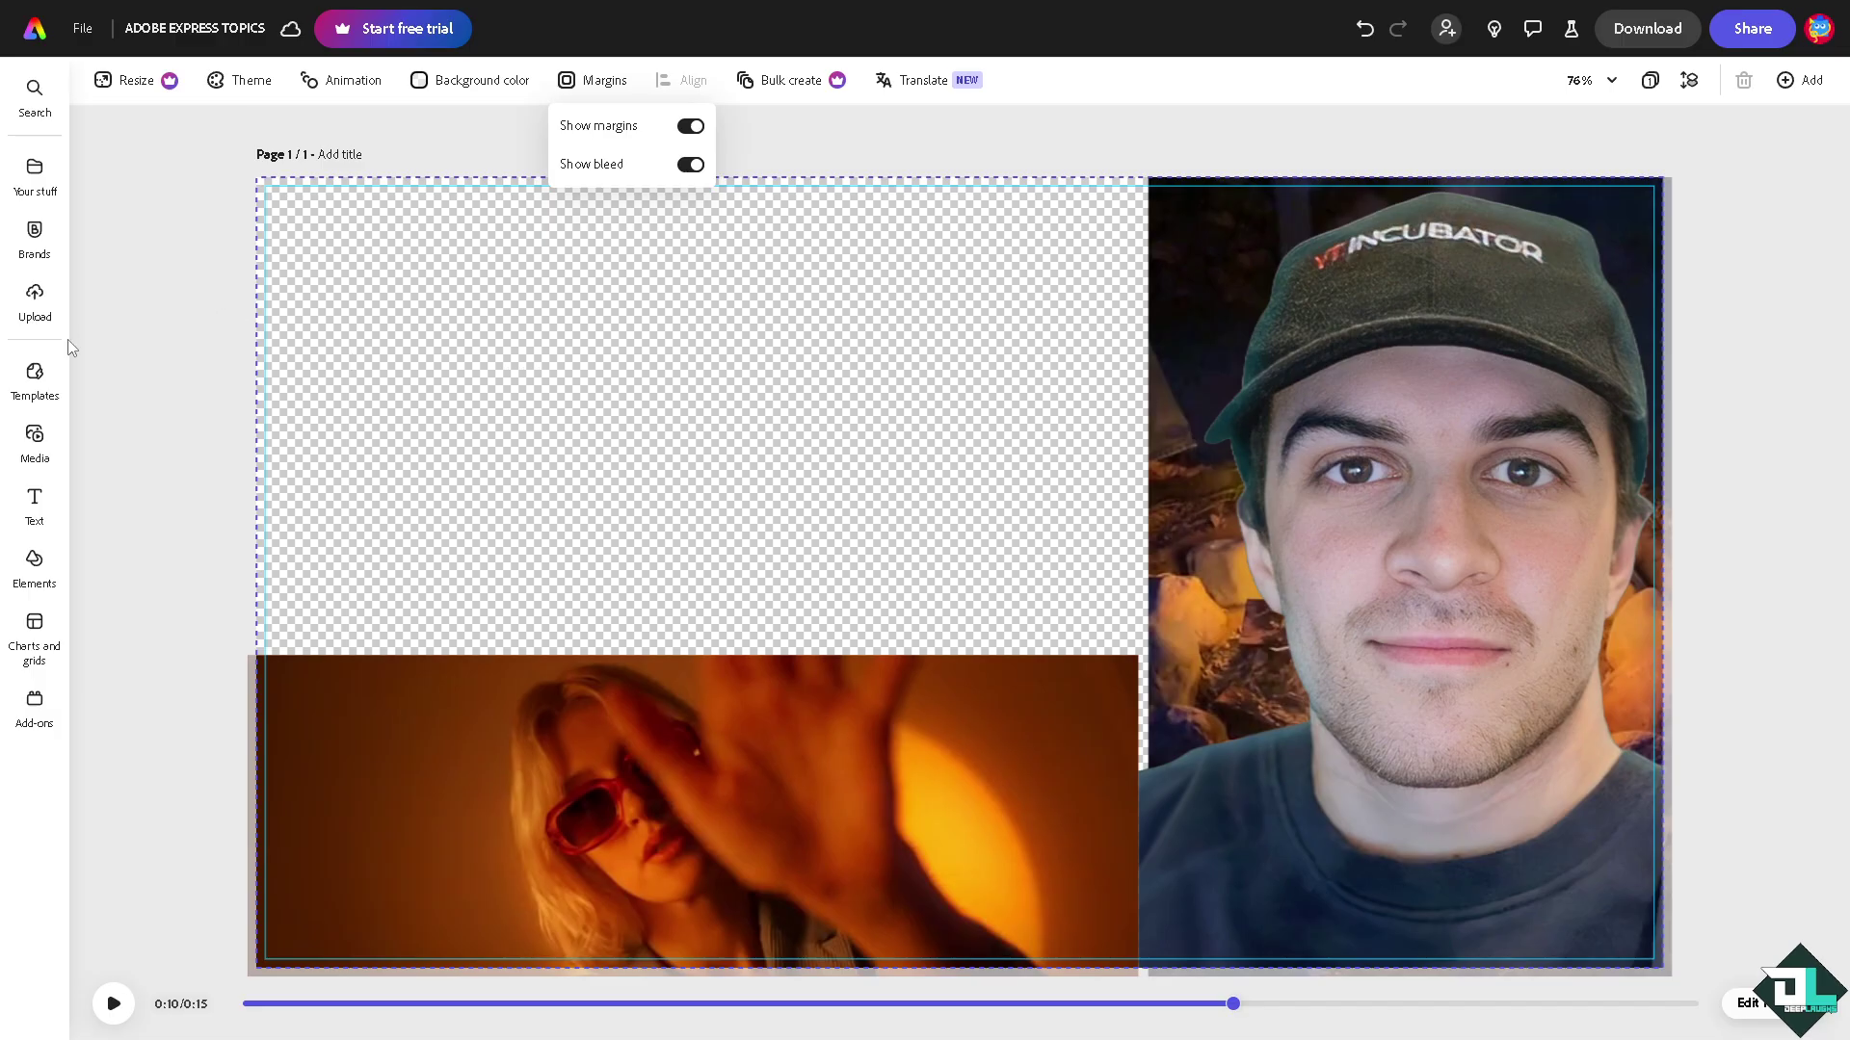
pyautogui.moveTo(33, 299)
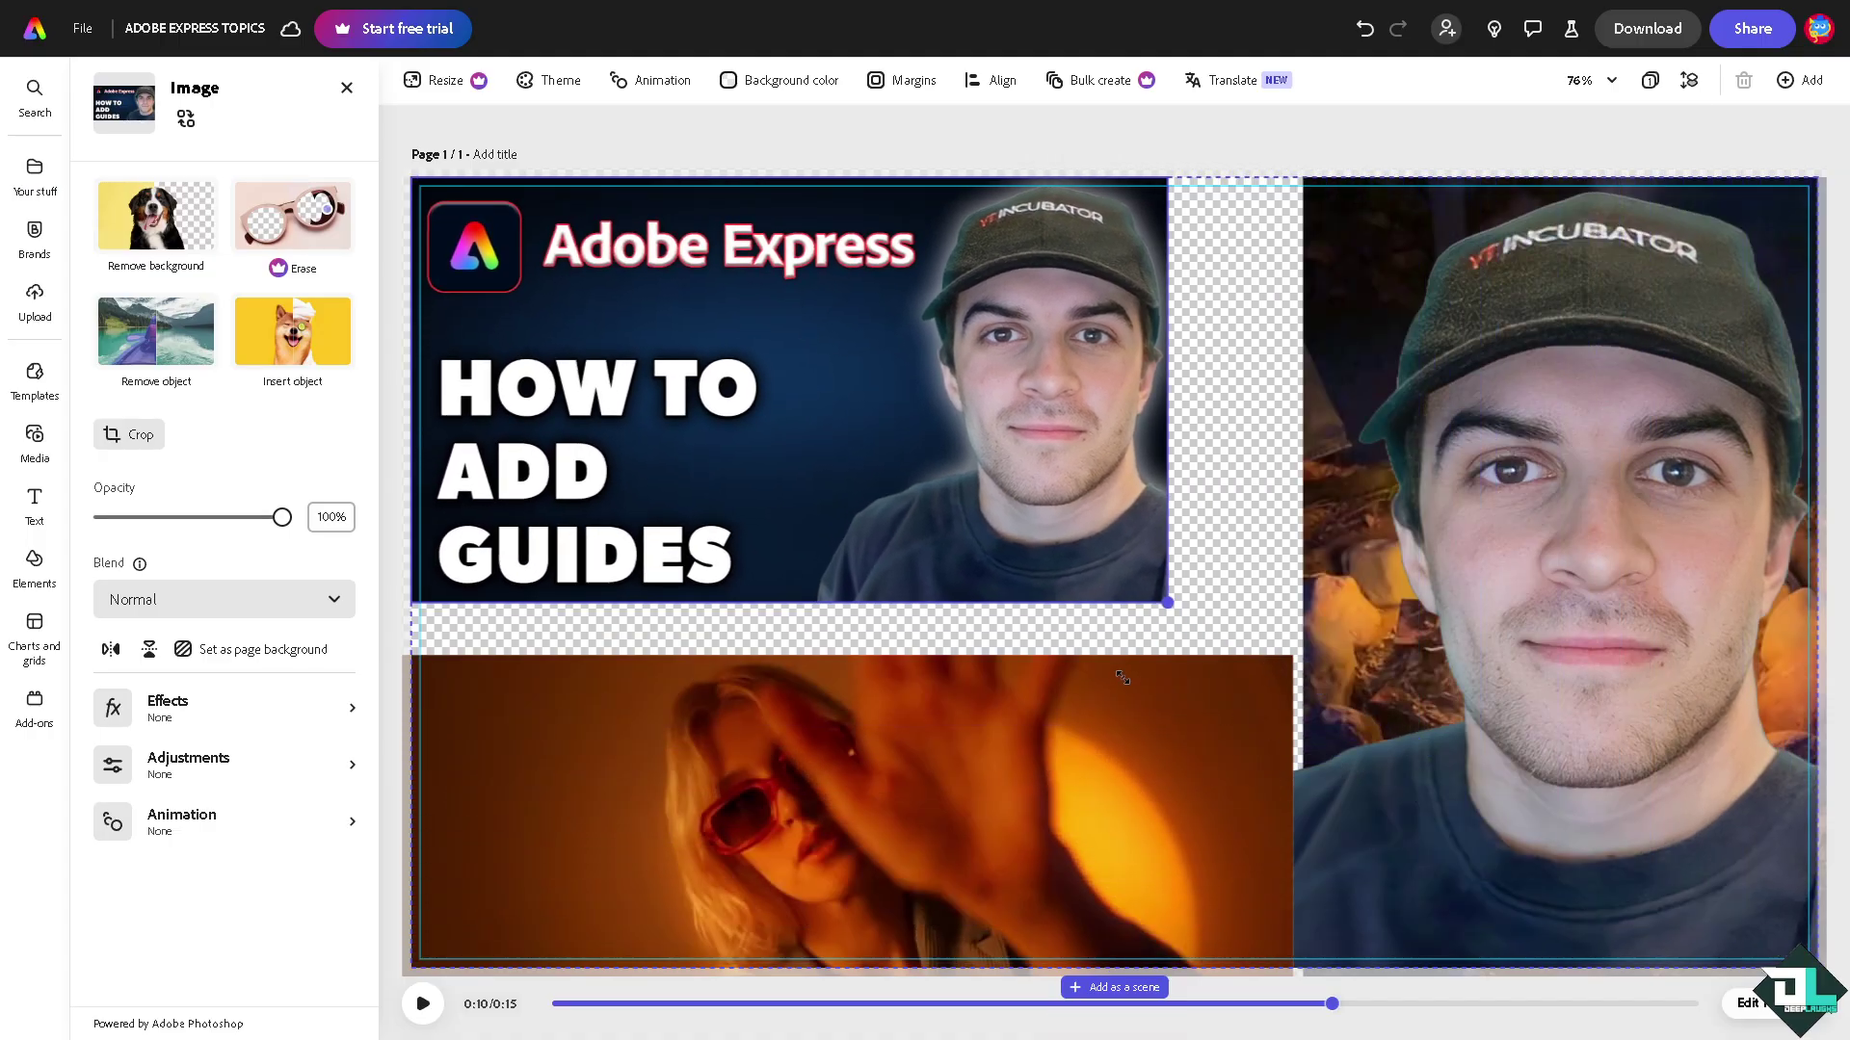
# - Move the thumbnail to the top-left corner, enlarge it to fill the gap, and select the video
pyautogui.moveTo(898, 526); pyautogui.dragTo(899, 524)
pyautogui.moveTo(1193, 621); pyautogui.dragTo(1317, 653)
pyautogui.click(1279, 715)
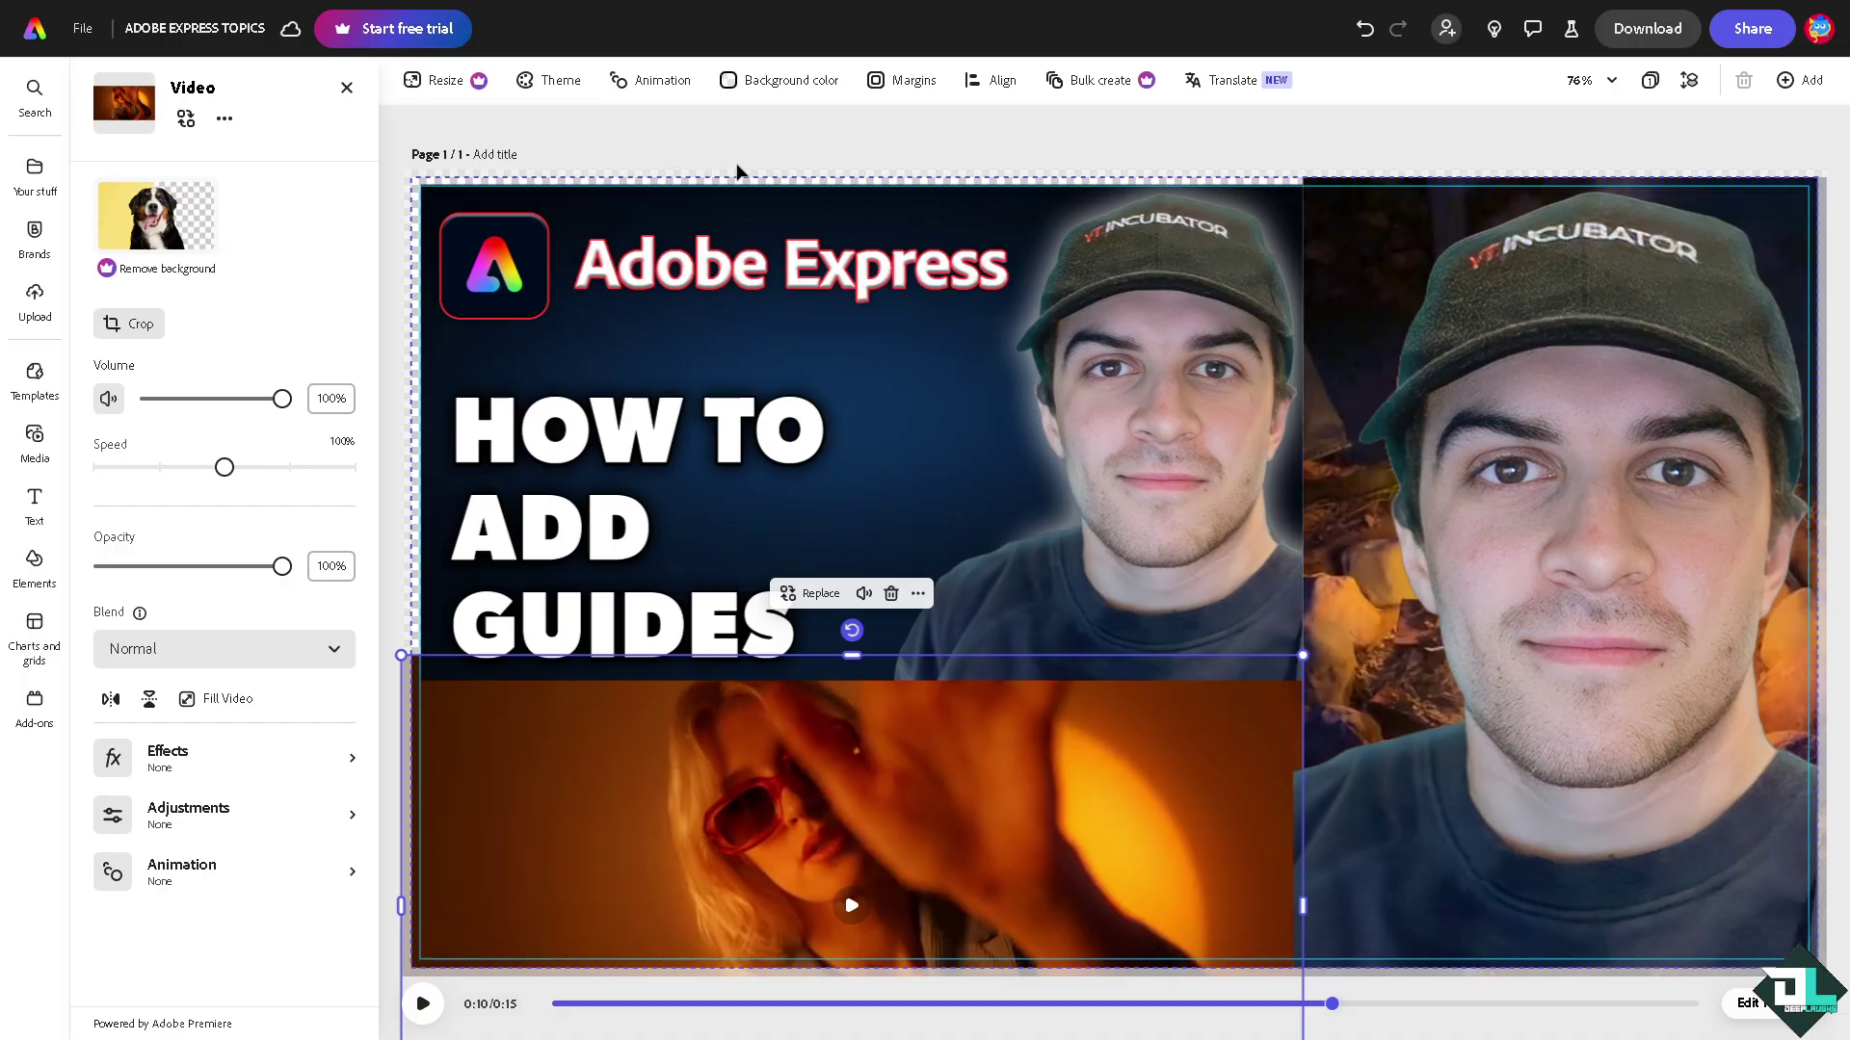
# - Add a same-size blank page 2 and place the recently used pink-hoodie photo from Media Photos
pyautogui.click(1804, 83)
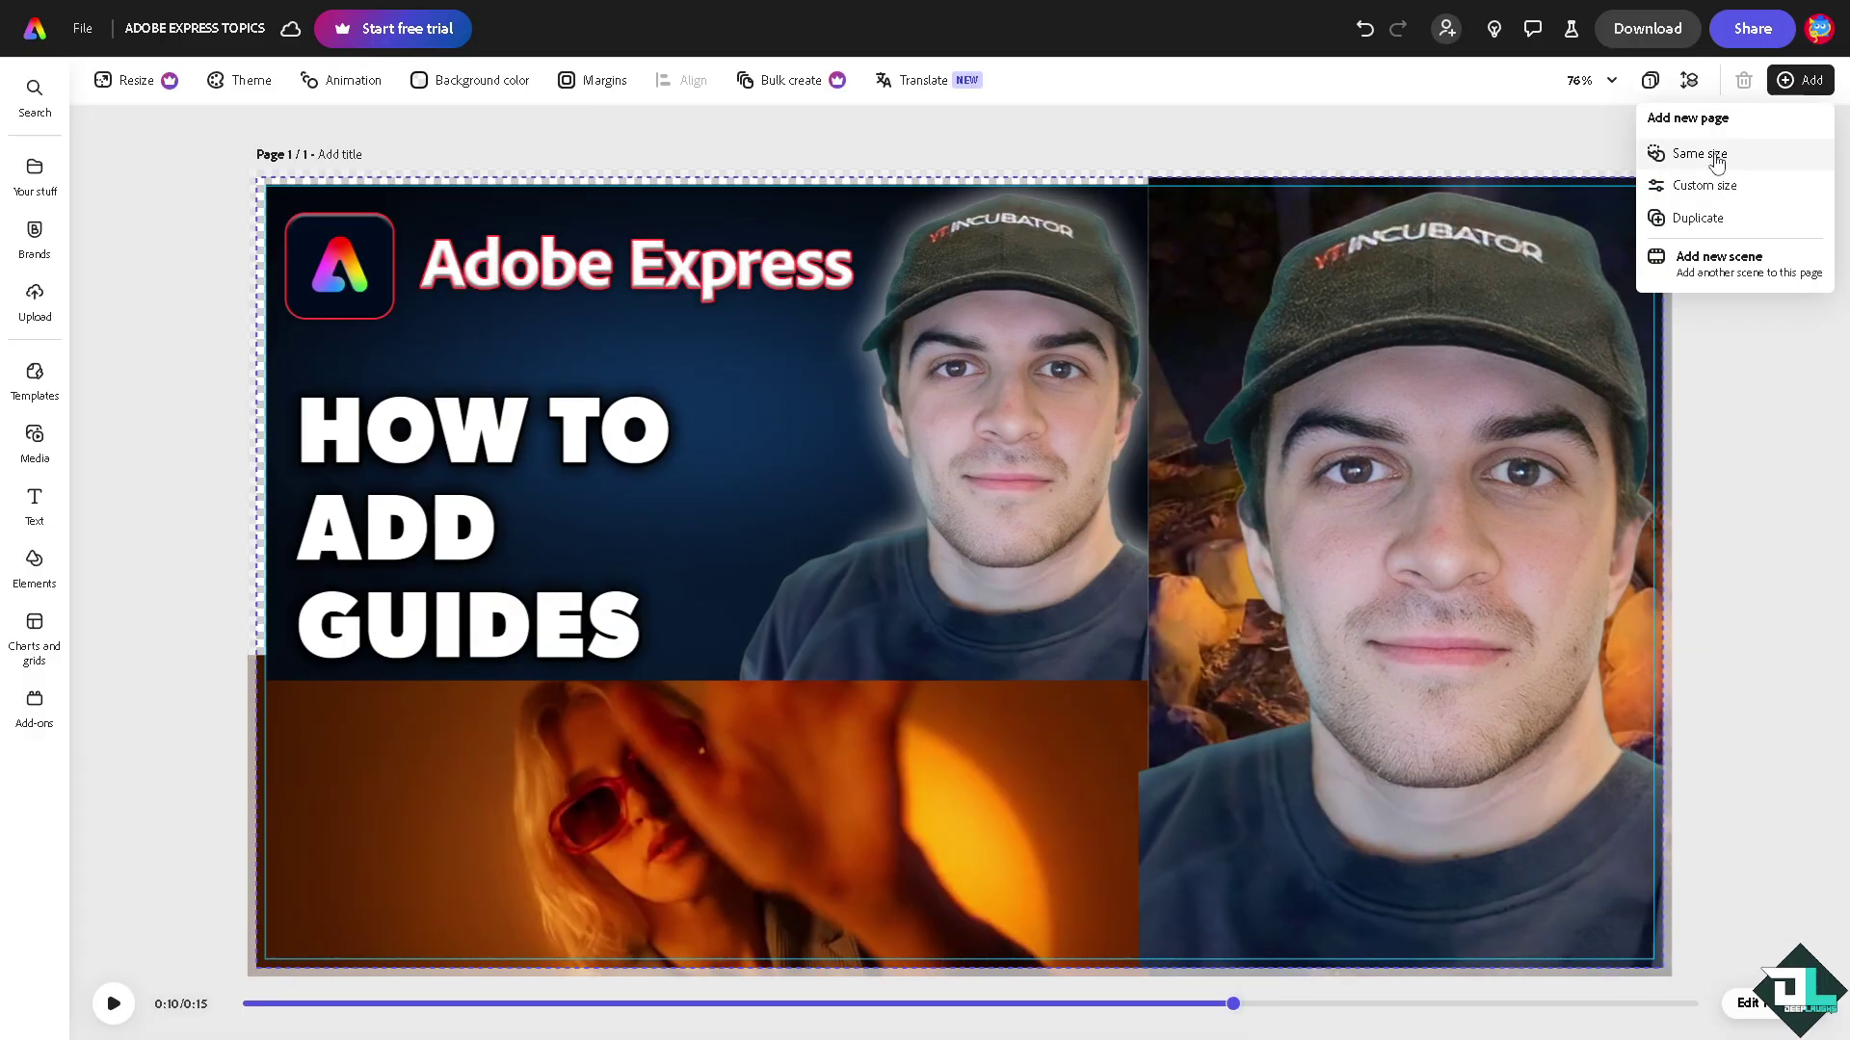
pyautogui.click(1715, 161)
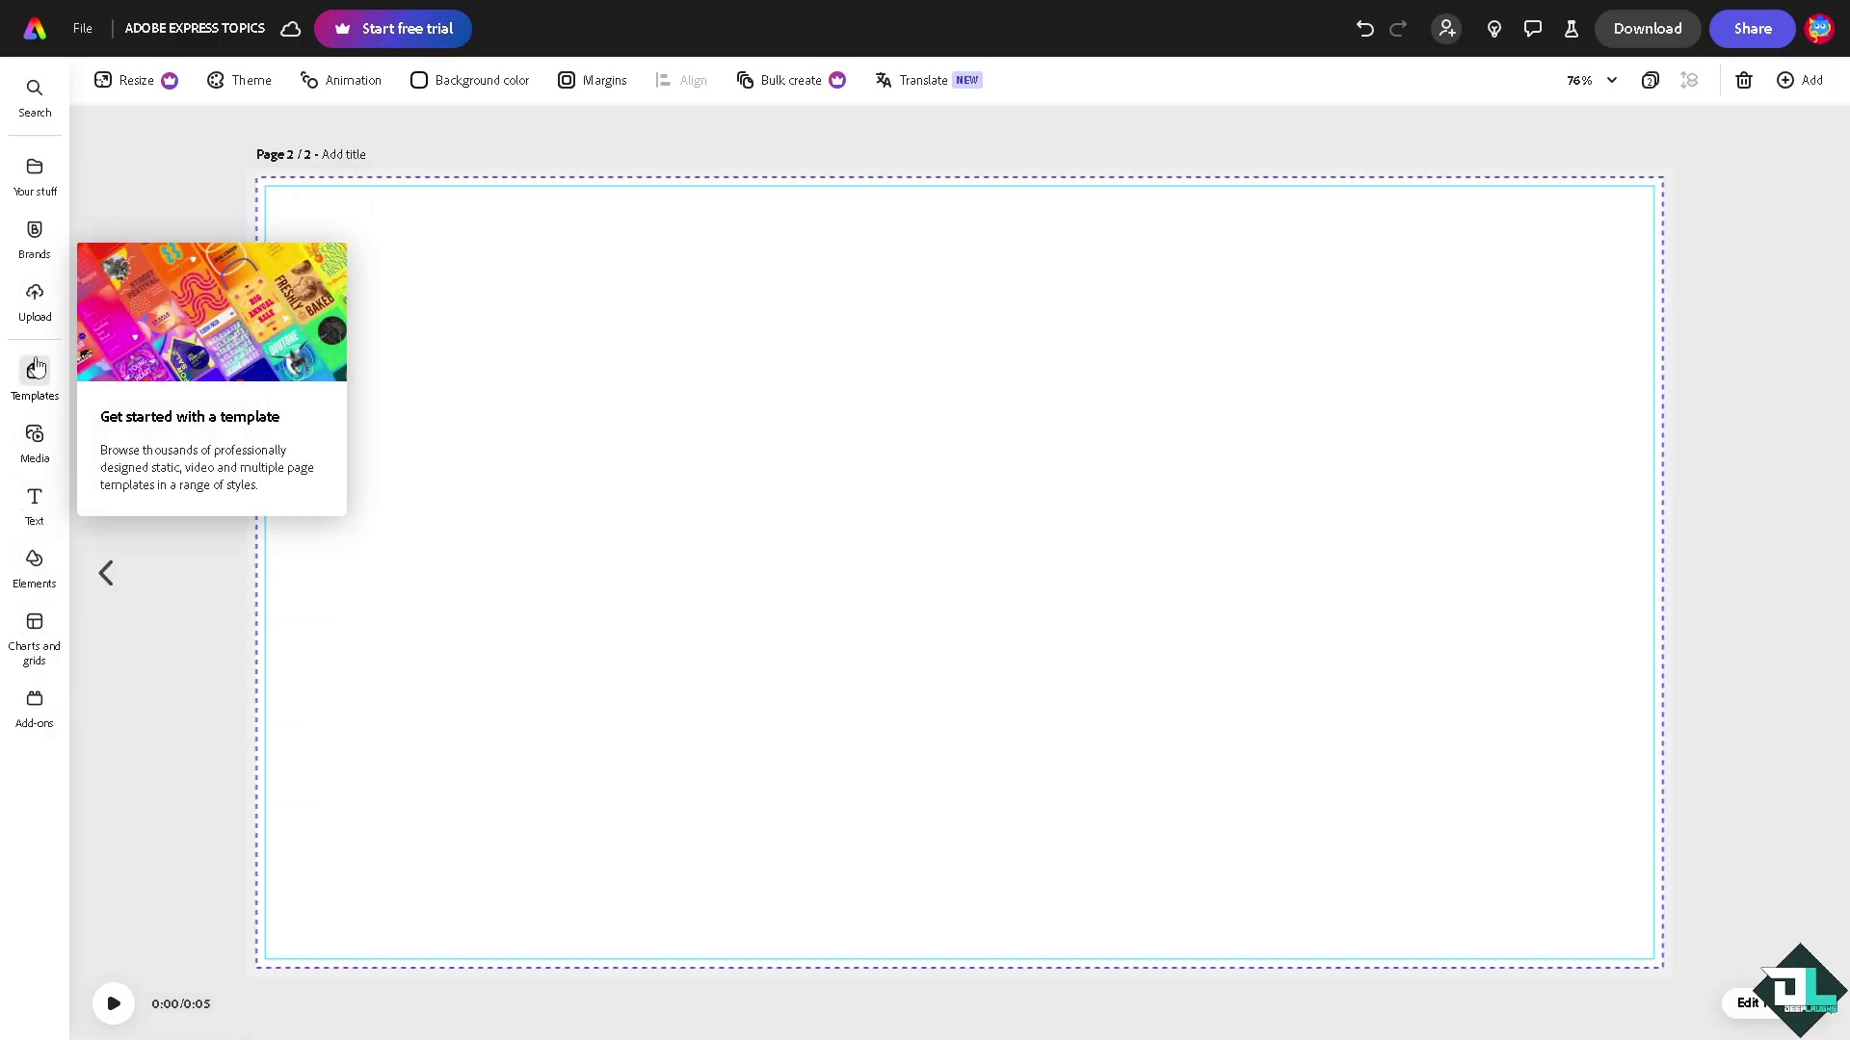
pyautogui.click(40, 453)
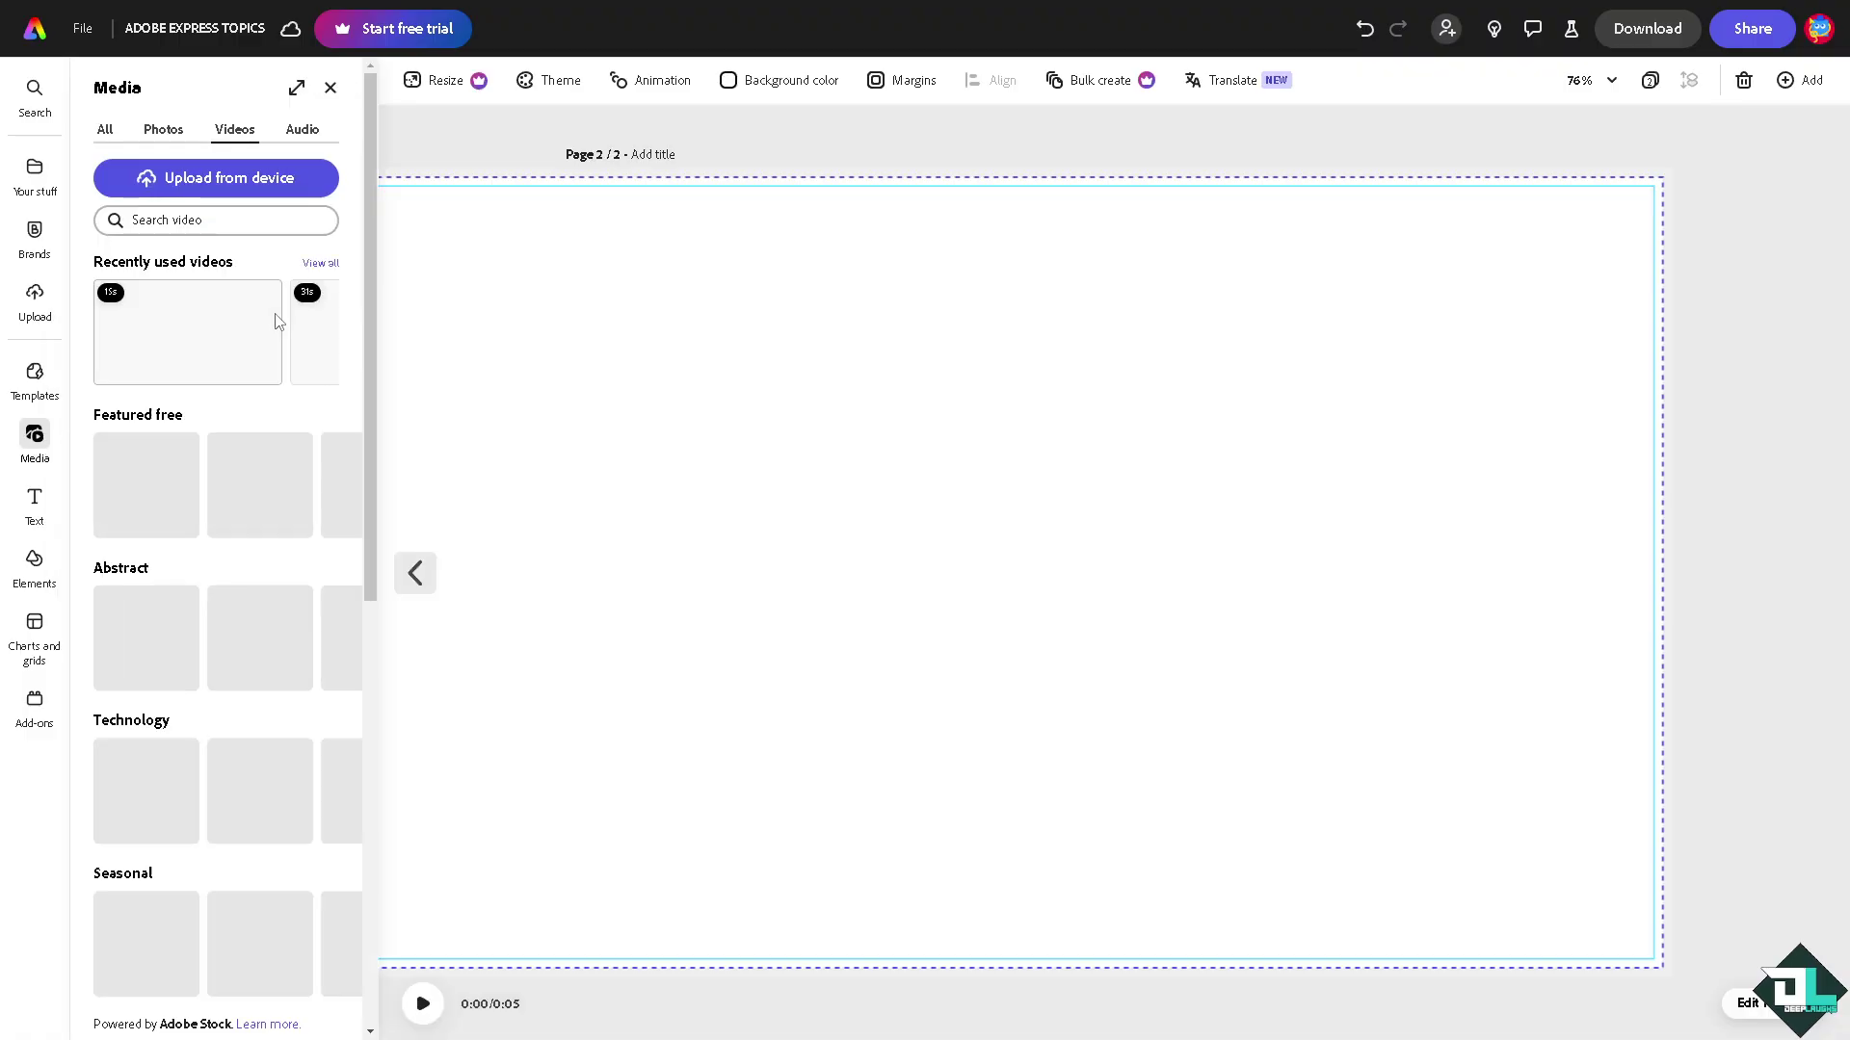
pyautogui.click(166, 131)
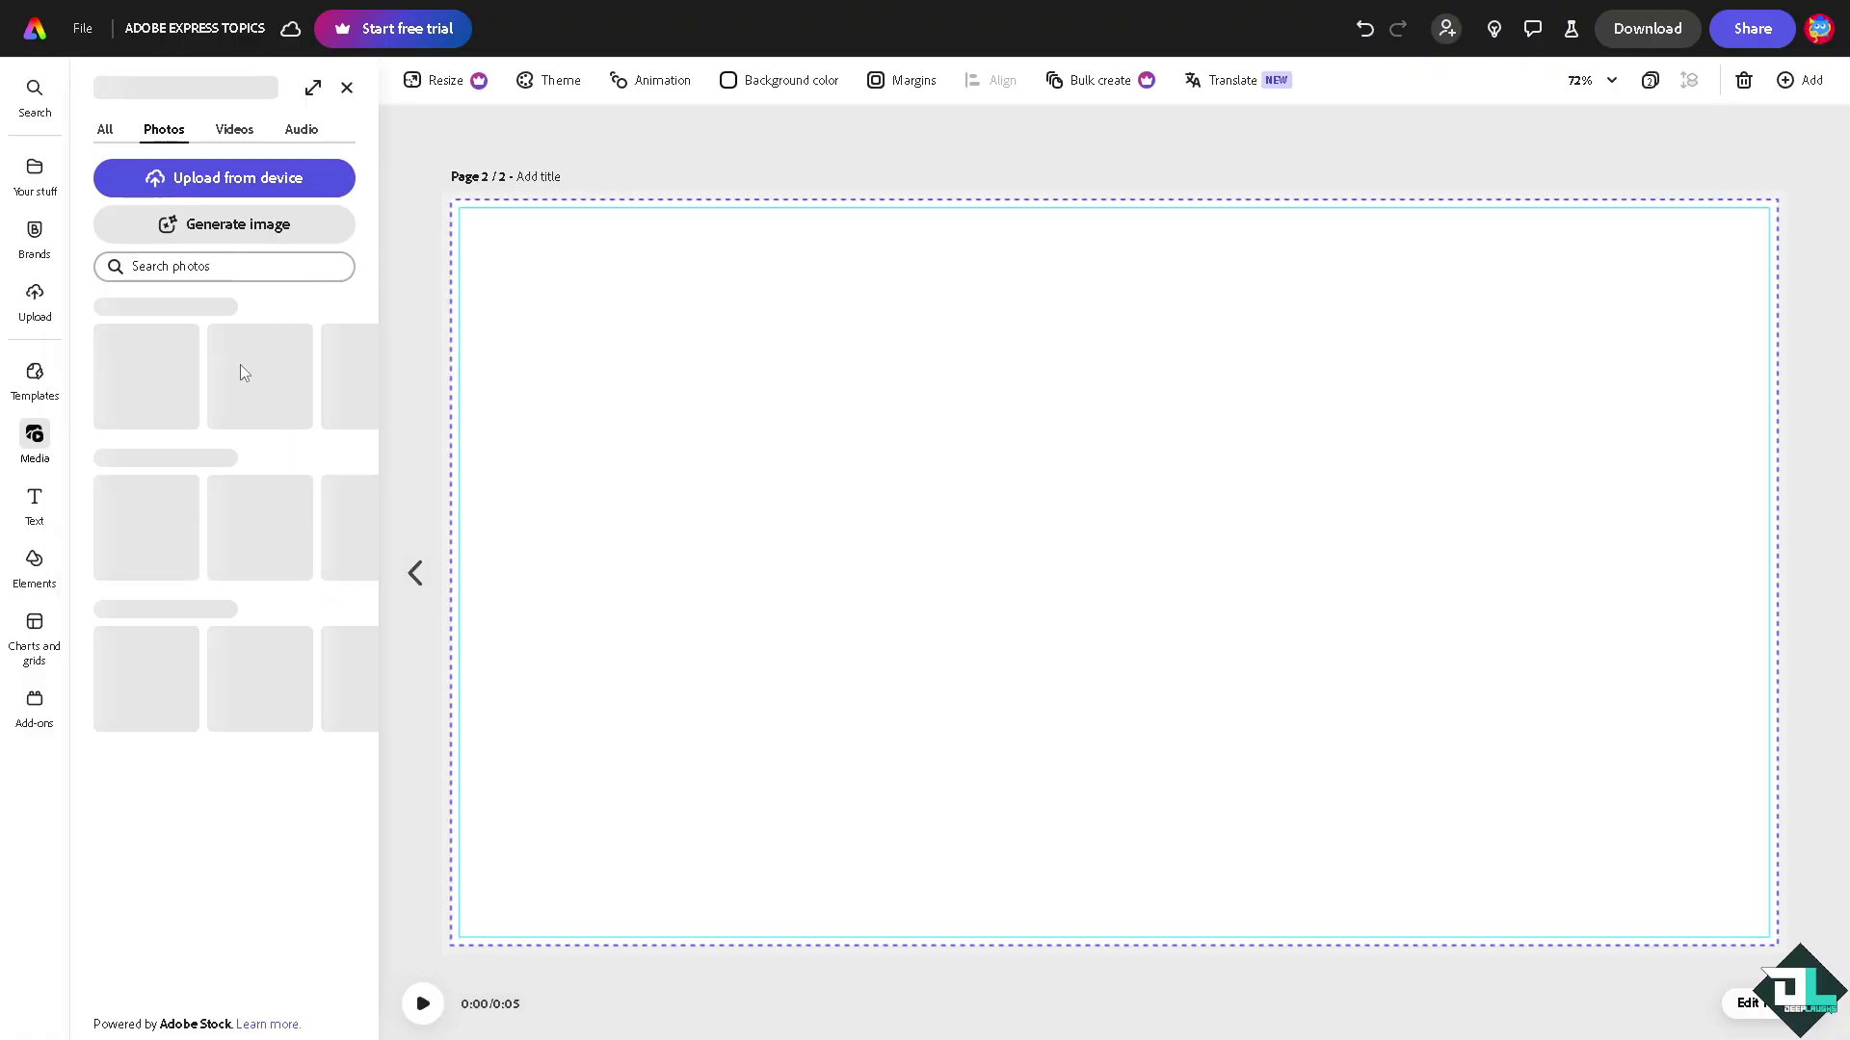
pyautogui.click(248, 400)
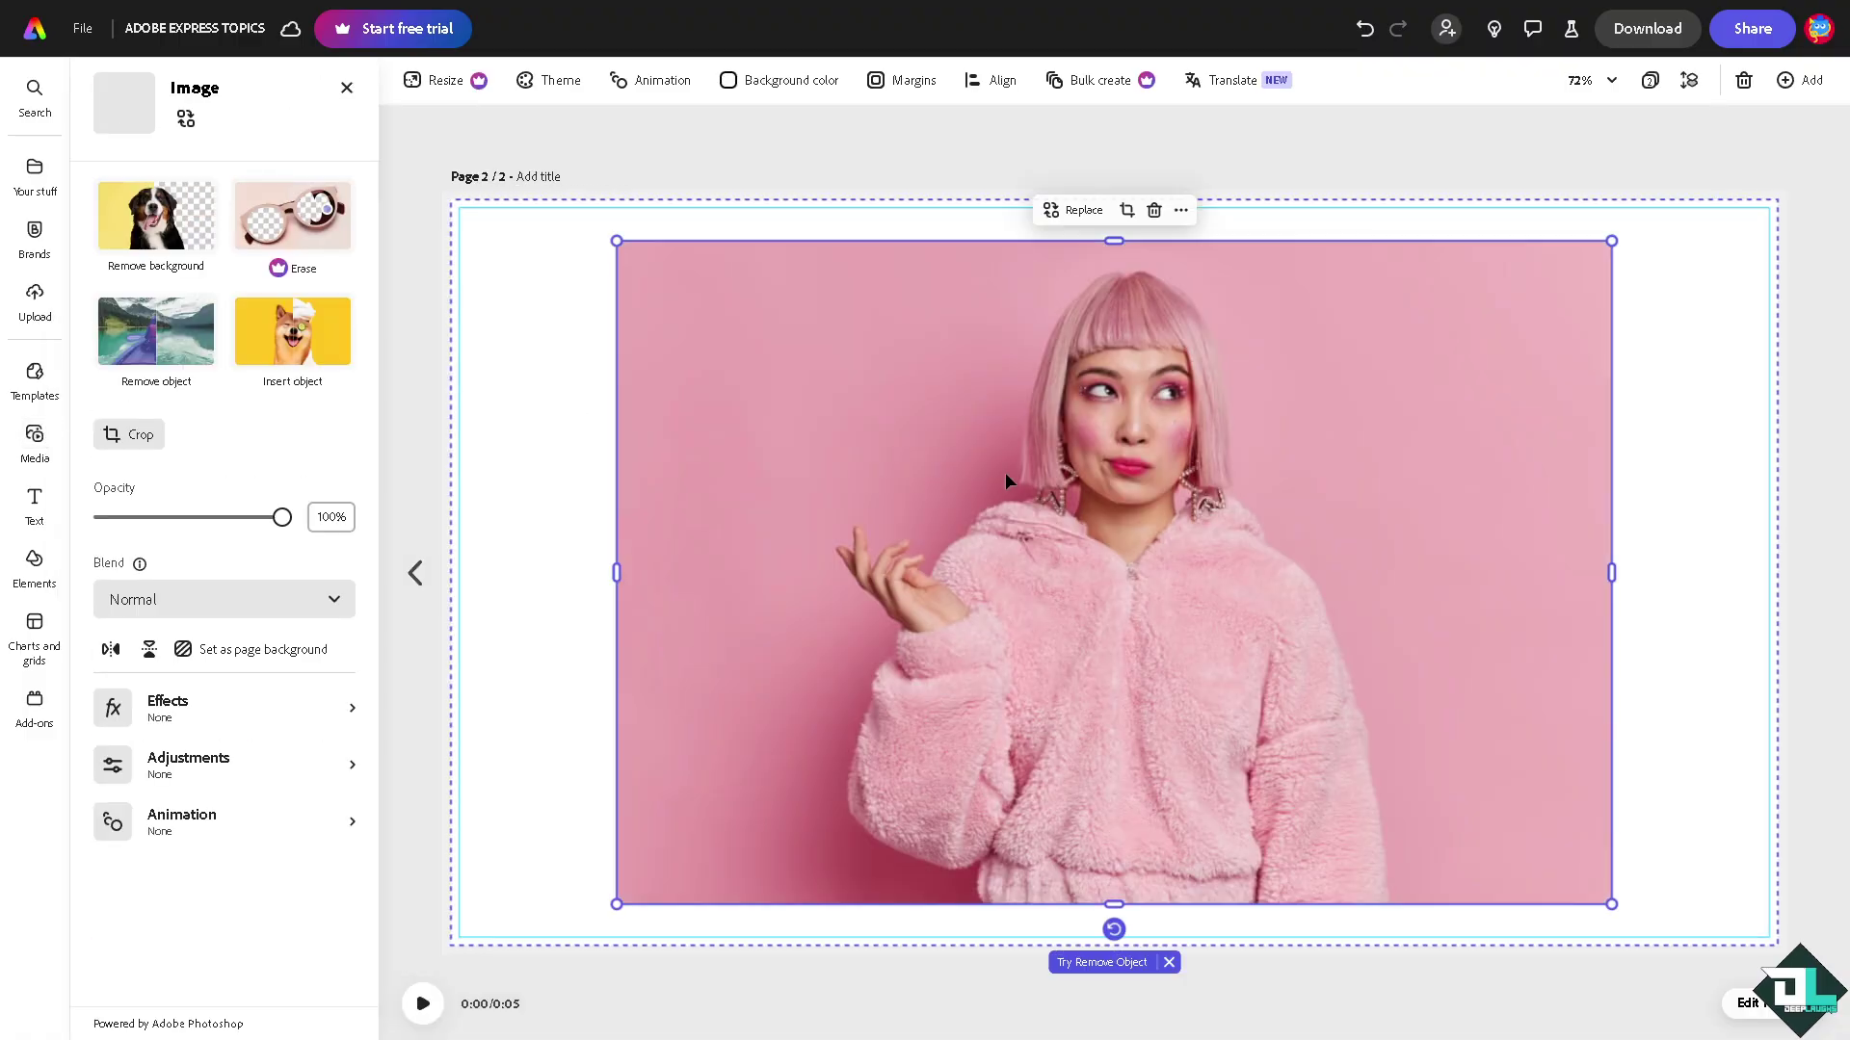
# - Turn off Show margins and Show bleed, and shrink the pink photo to about half size at top-left
pyautogui.moveTo(1004, 472); pyautogui.dragTo(901, 444)
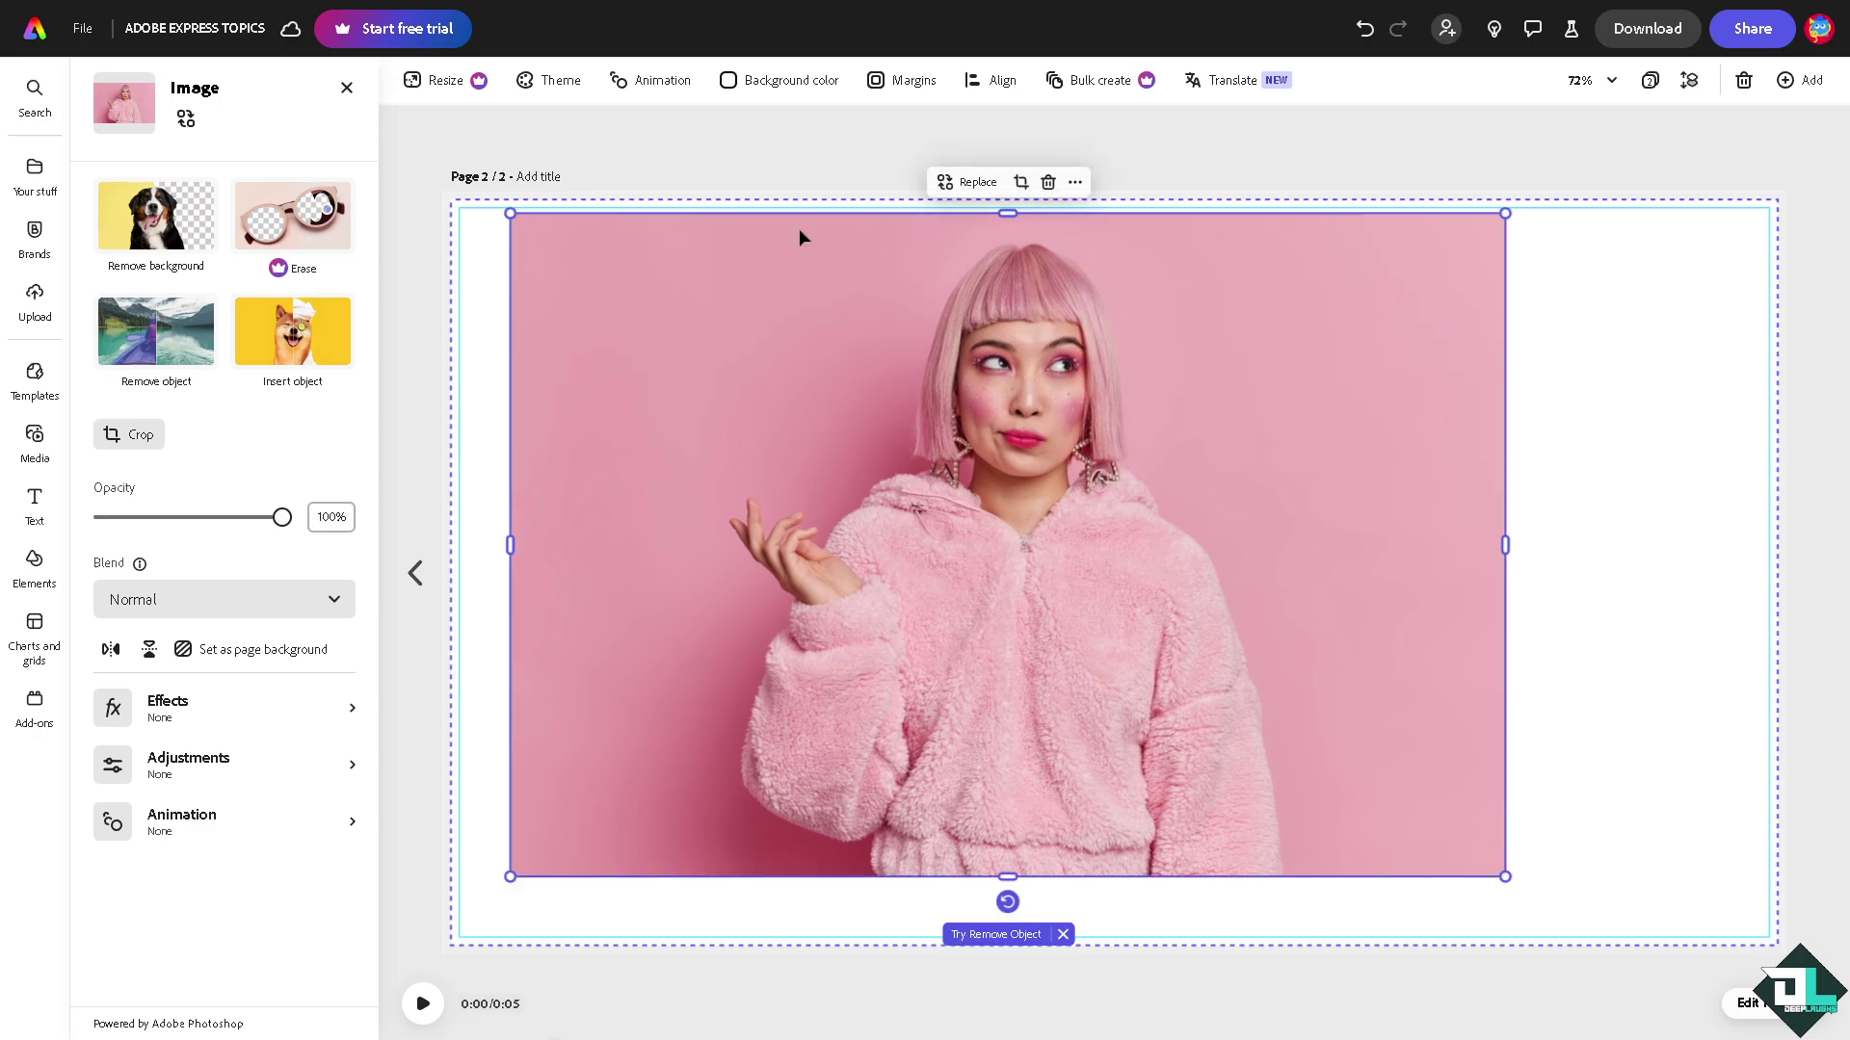
pyautogui.click(904, 81)
pyautogui.click(999, 126)
pyautogui.click(999, 164)
pyautogui.moveTo(959, 319); pyautogui.dragTo(969, 377)
pyautogui.moveTo(1483, 884); pyautogui.dragTo(1081, 620)
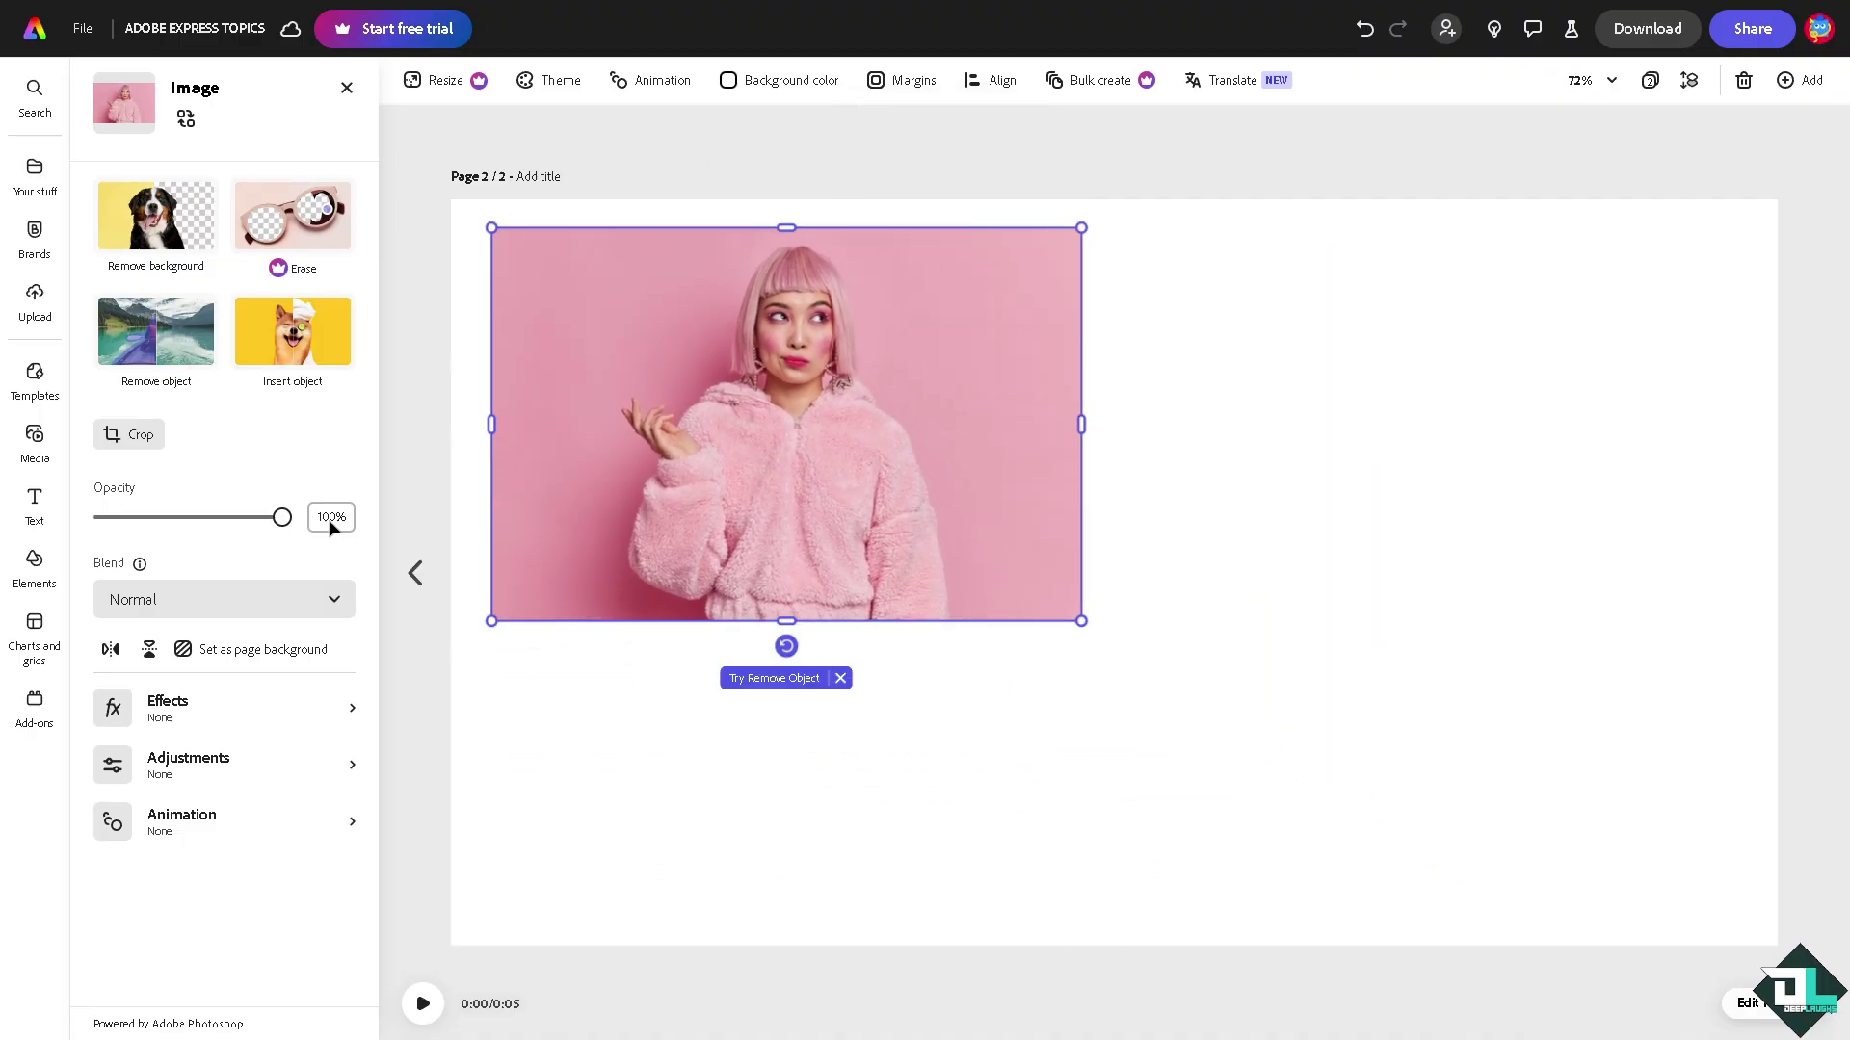
# - Add a black rounded rectangle from Elements > Shapes, enlarge it, and snap it against the photo's right edge
pyautogui.click(34, 560)
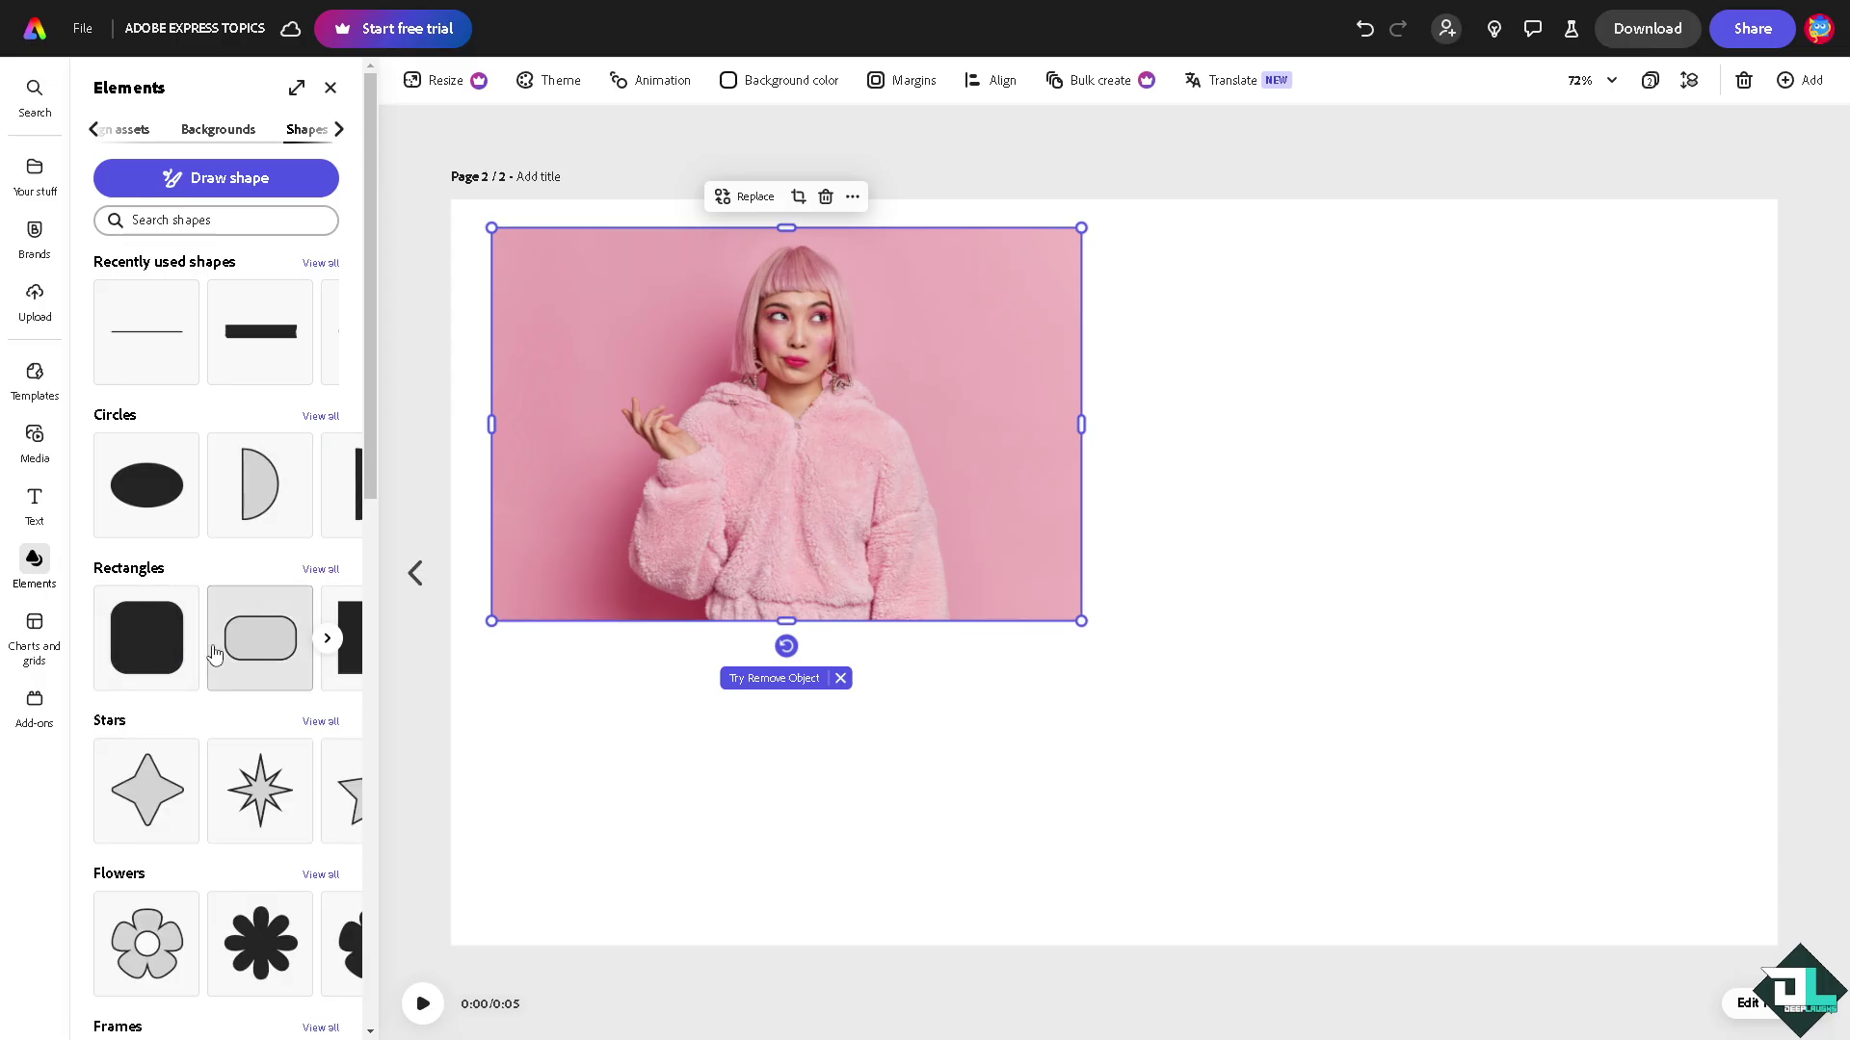
pyautogui.click(321, 569)
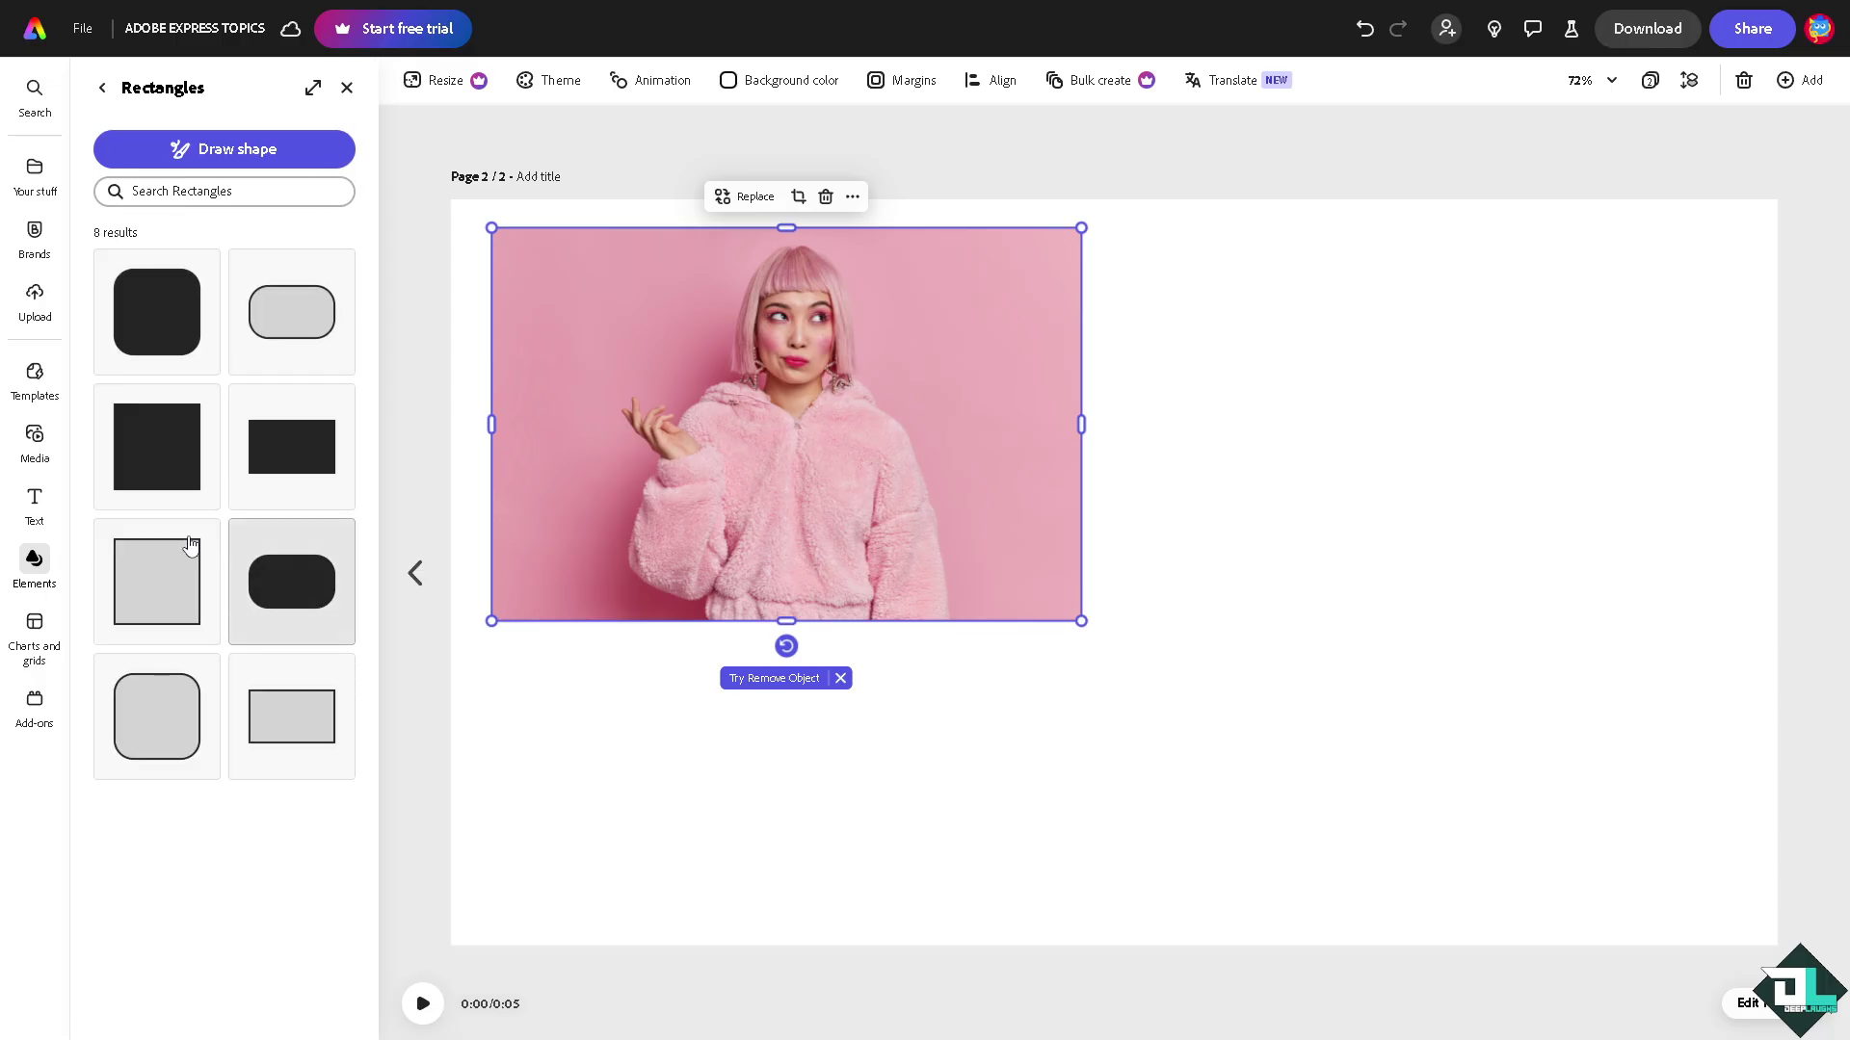
pyautogui.click(152, 306)
pyautogui.moveTo(1352, 394); pyautogui.dragTo(1347, 393)
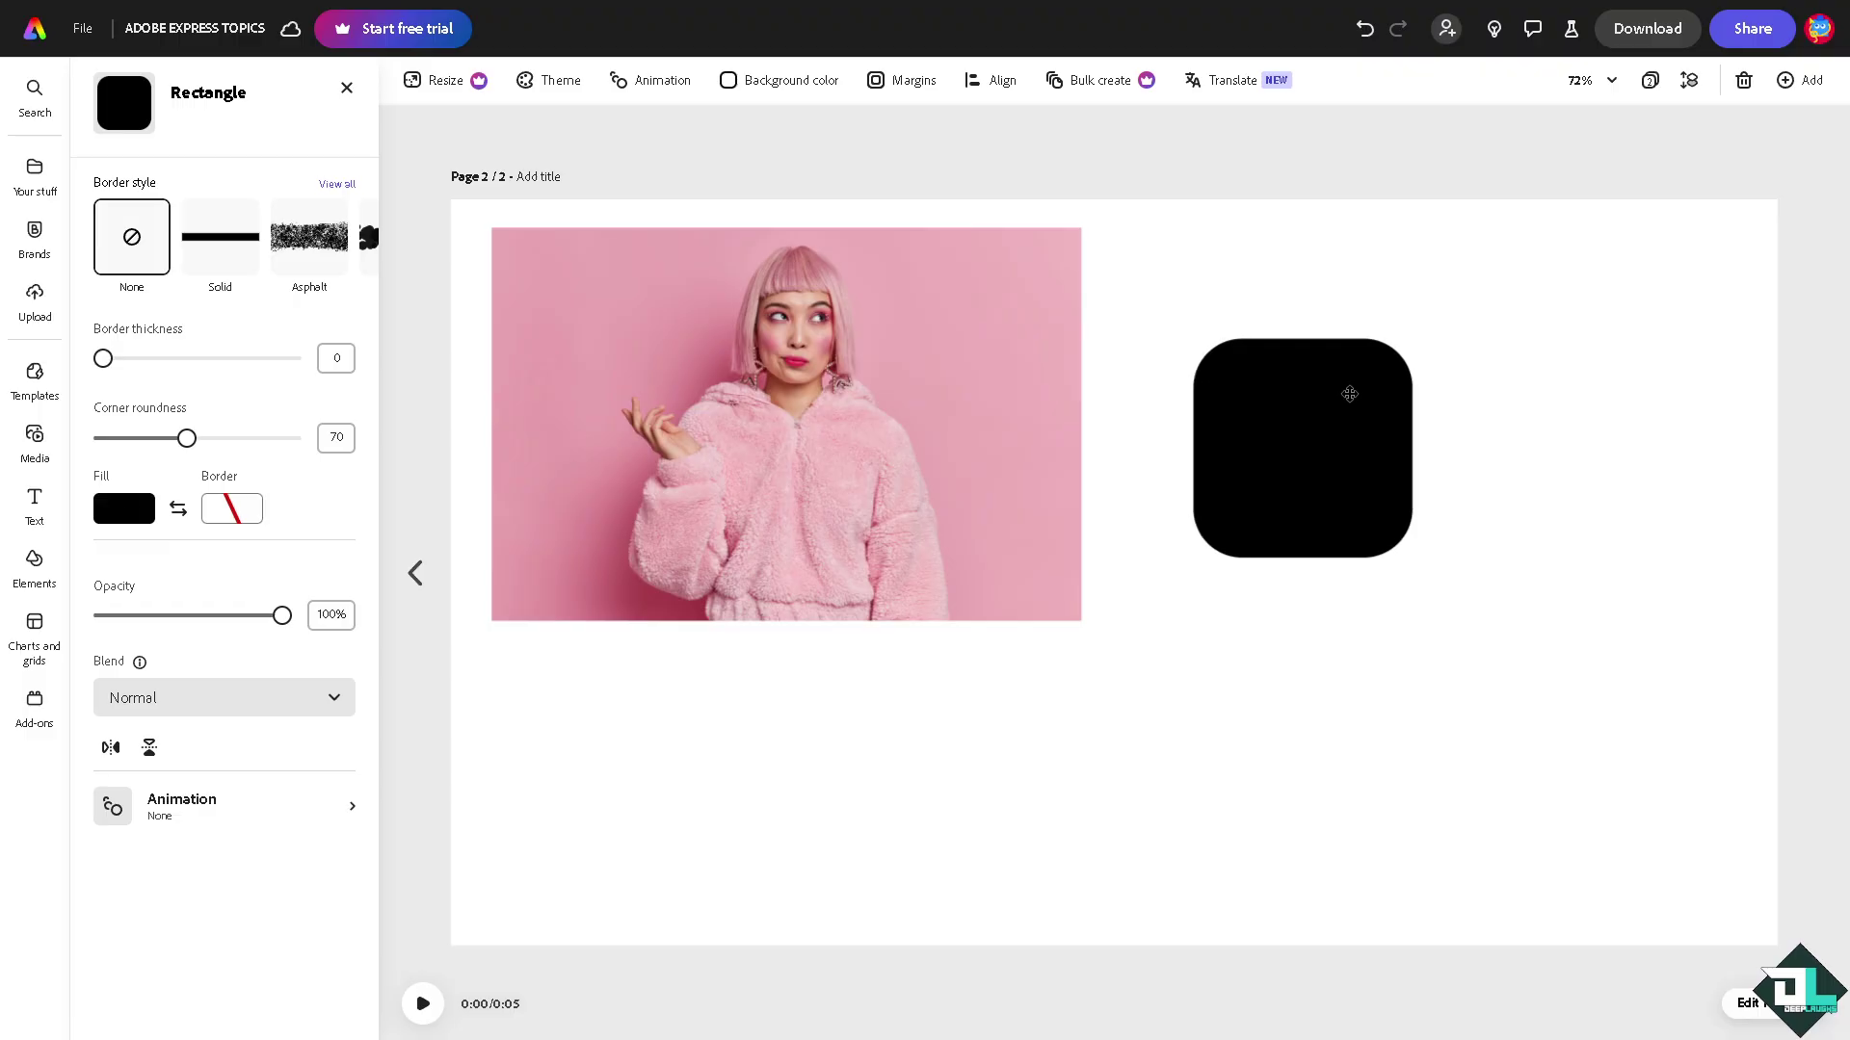
pyautogui.moveTo(1412, 557); pyautogui.dragTo(1676, 817)
pyautogui.moveTo(1527, 591); pyautogui.dragTo(1429, 467)
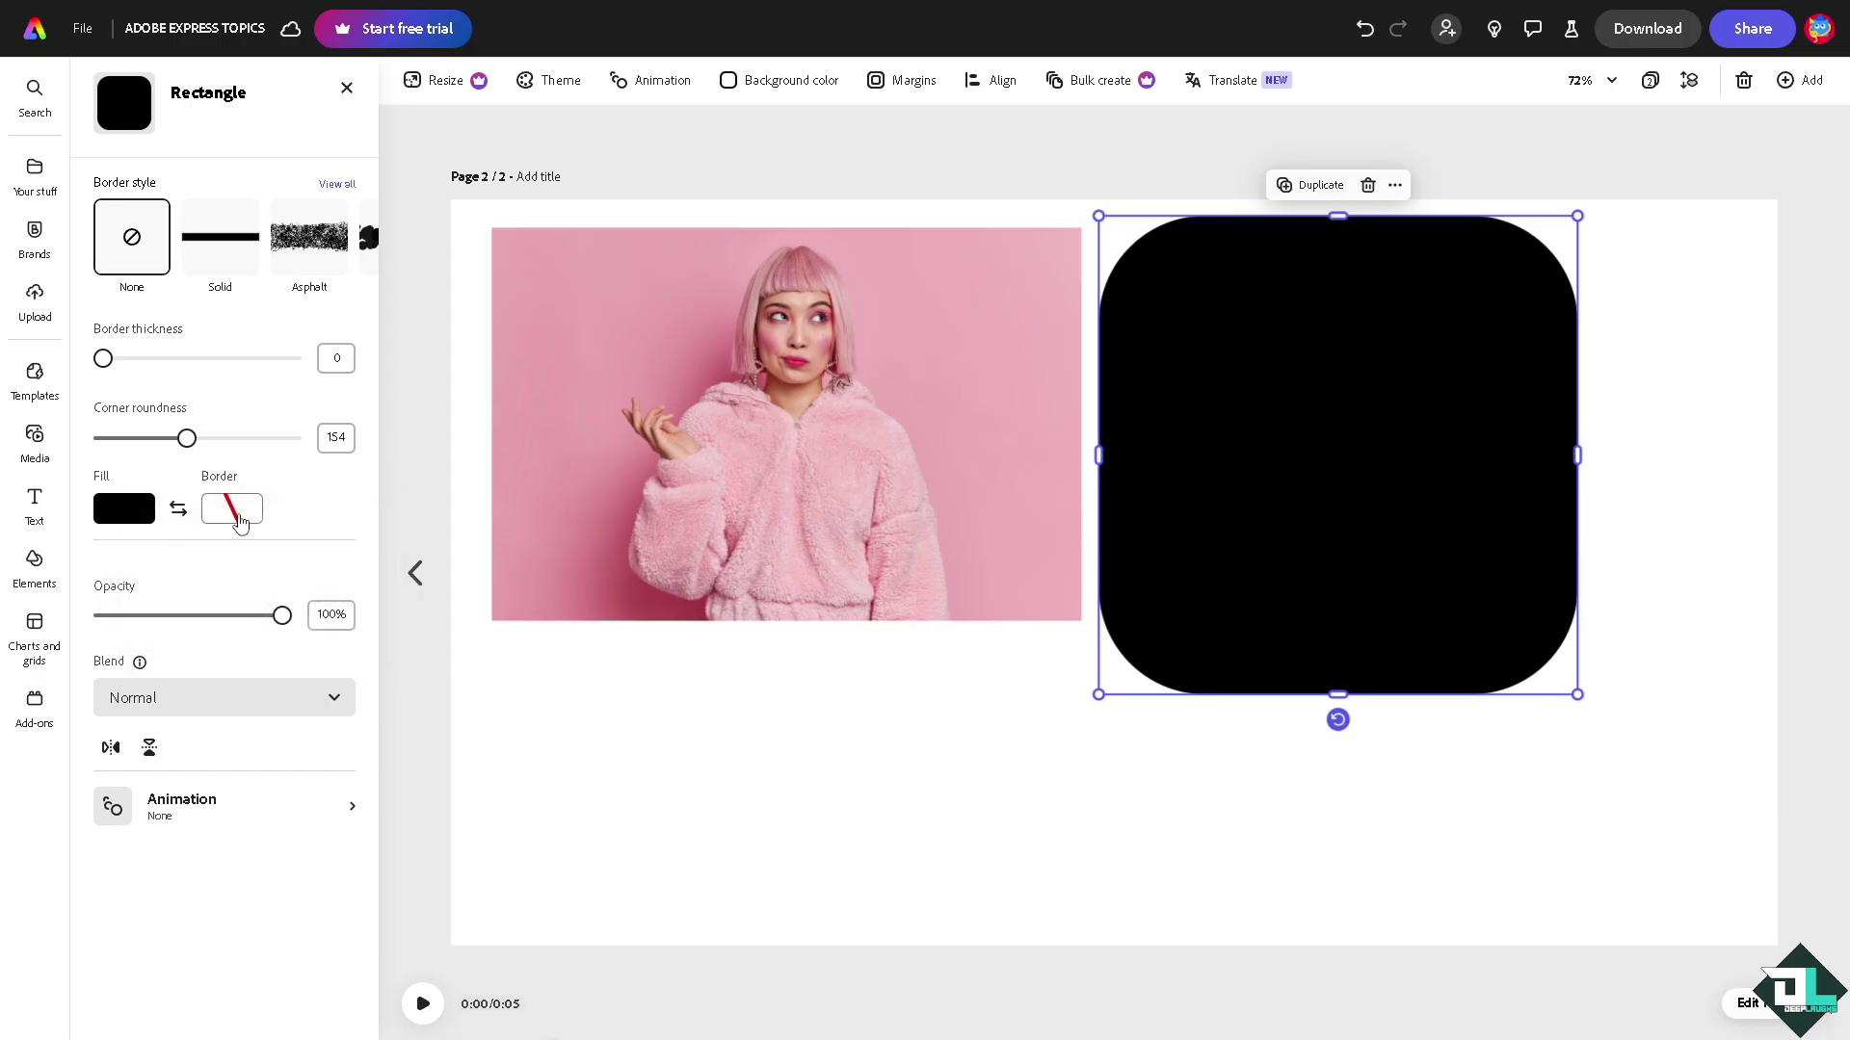
# - Set the rounded square's border colour to green and nudge it slightly left and down
pyautogui.click(236, 514)
pyautogui.click(366, 422)
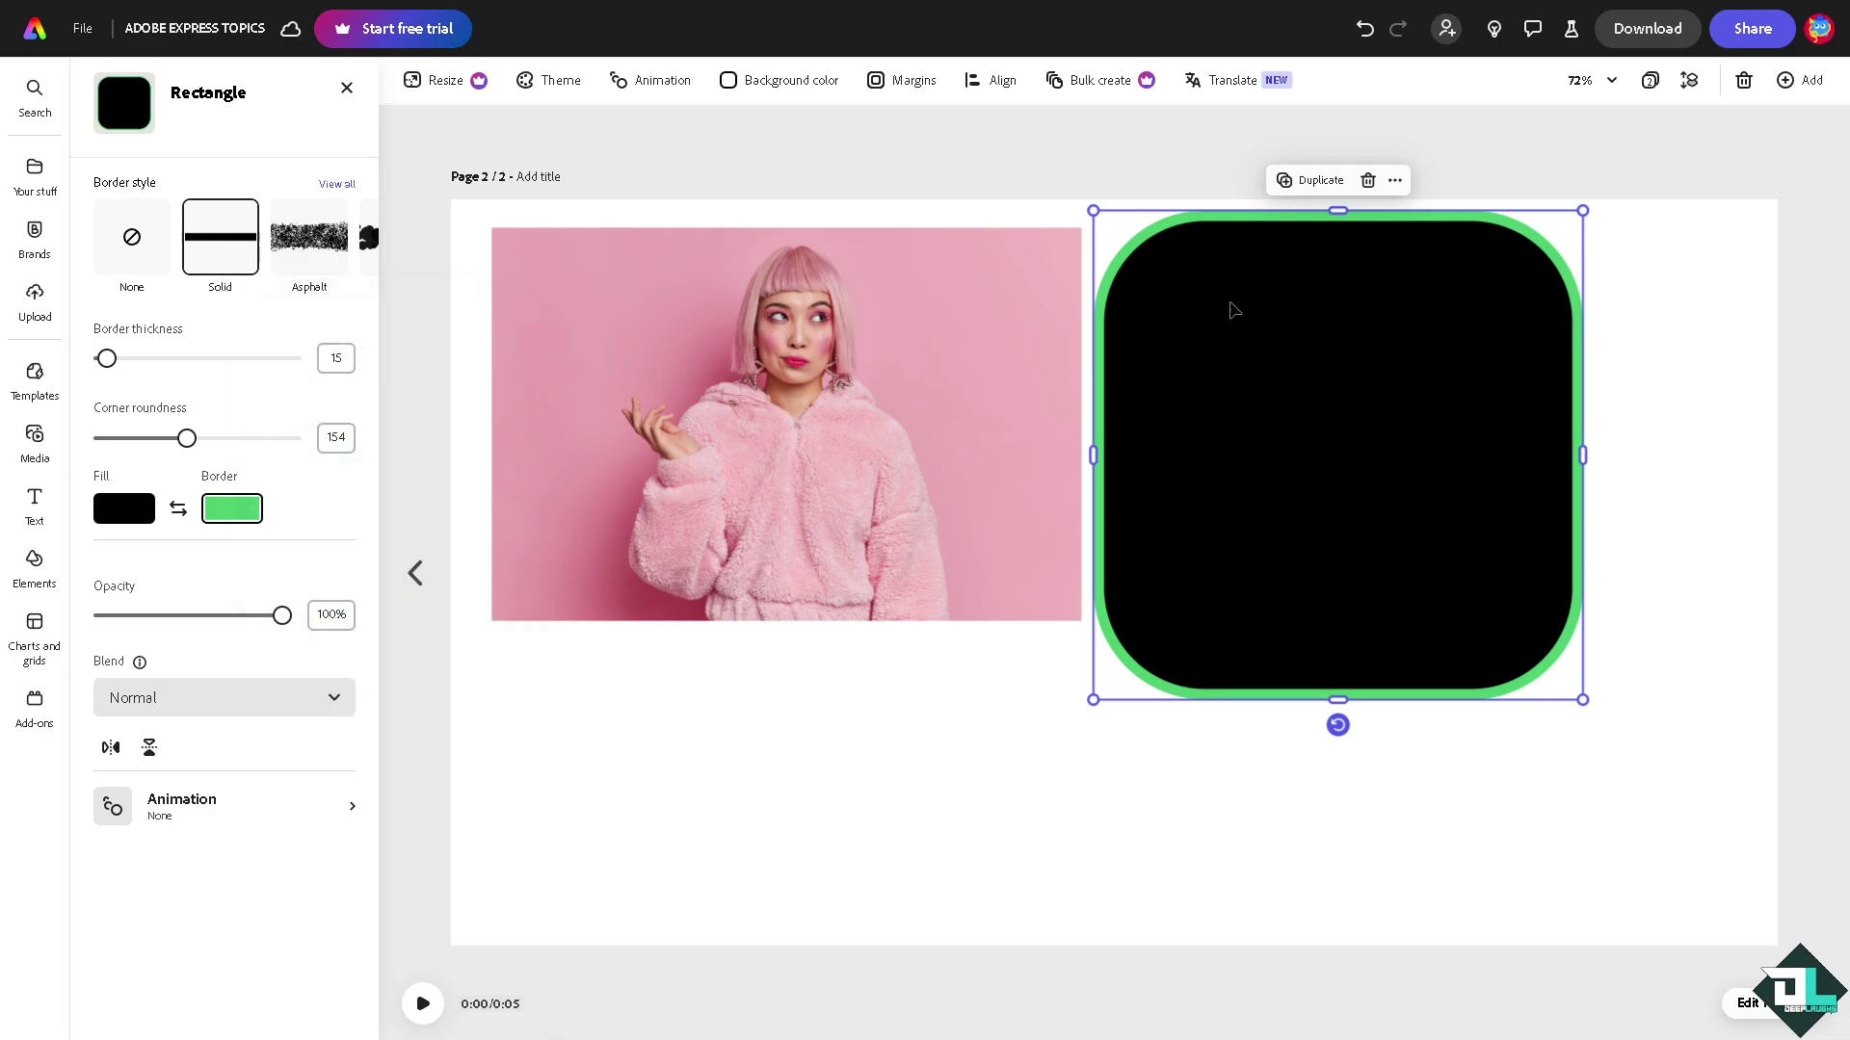
pyautogui.moveTo(1230, 305); pyautogui.dragTo(1218, 322)
pyautogui.click(773, 351)
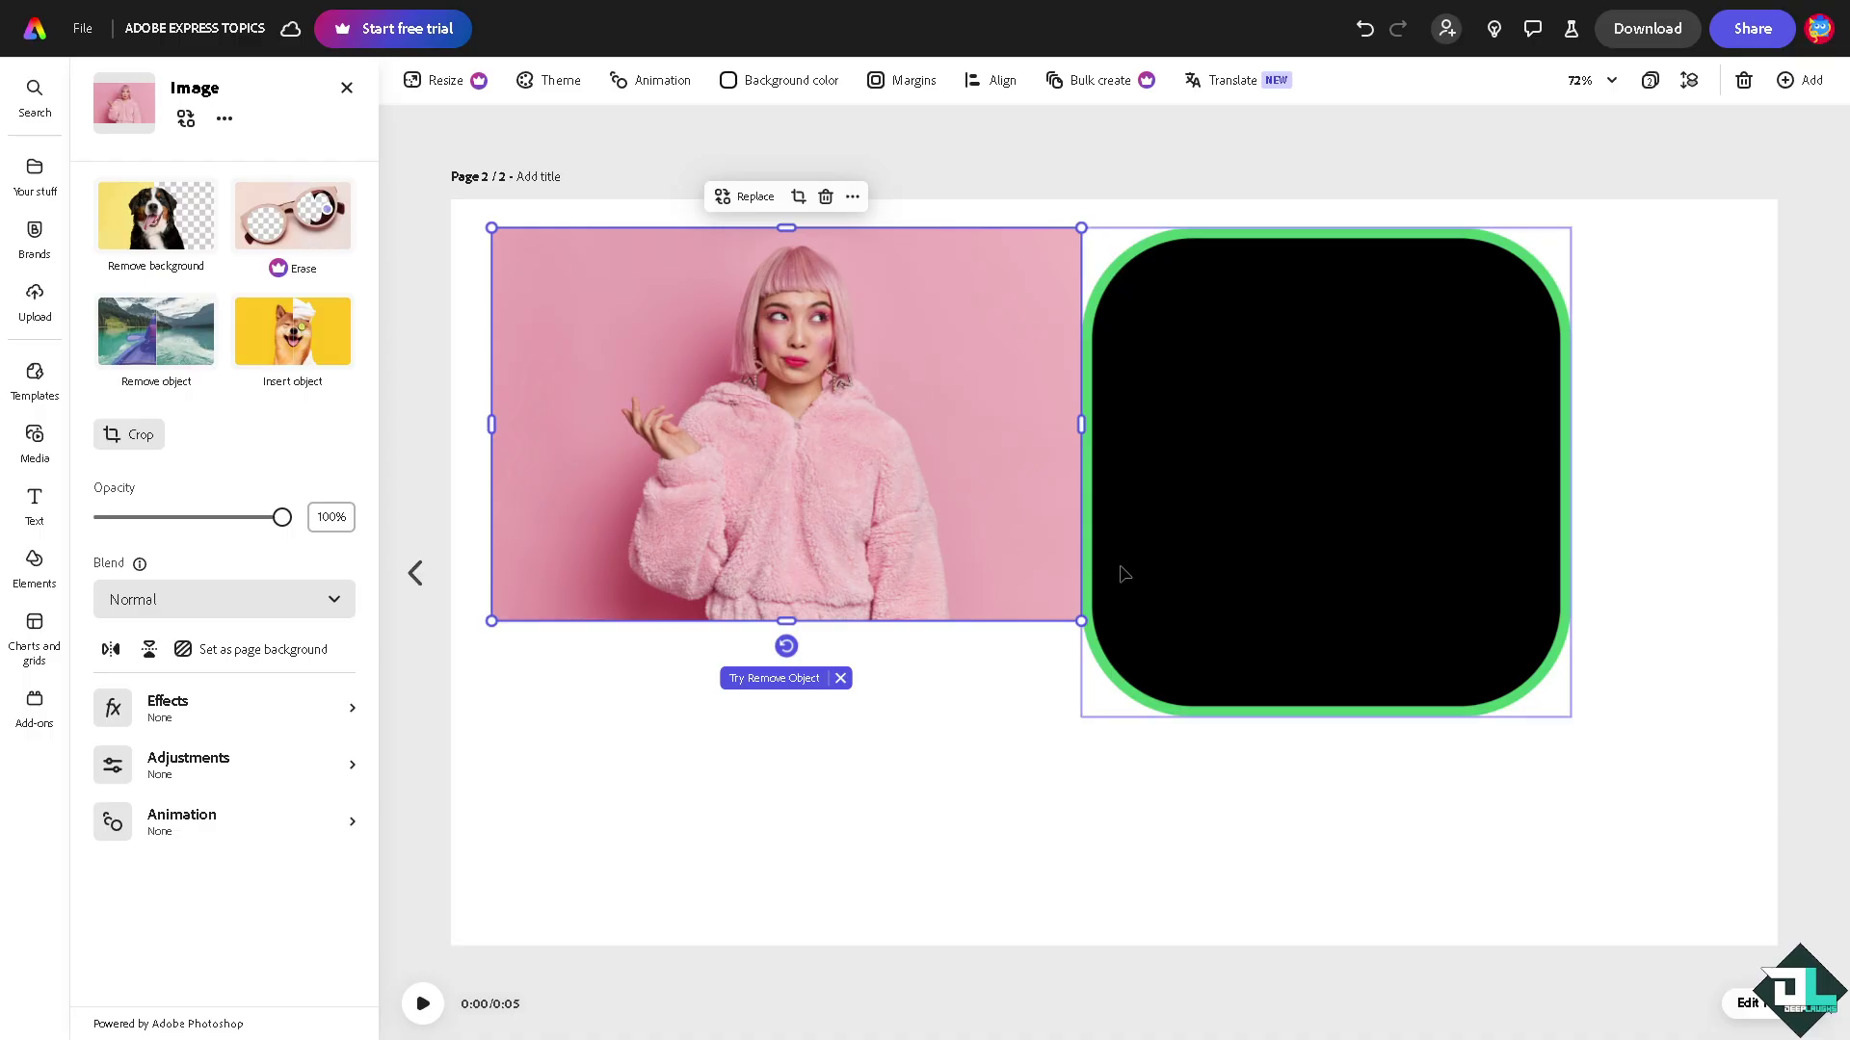
# - Return to page 1 and close the Rectangles side panel
pyautogui.click(415, 573)
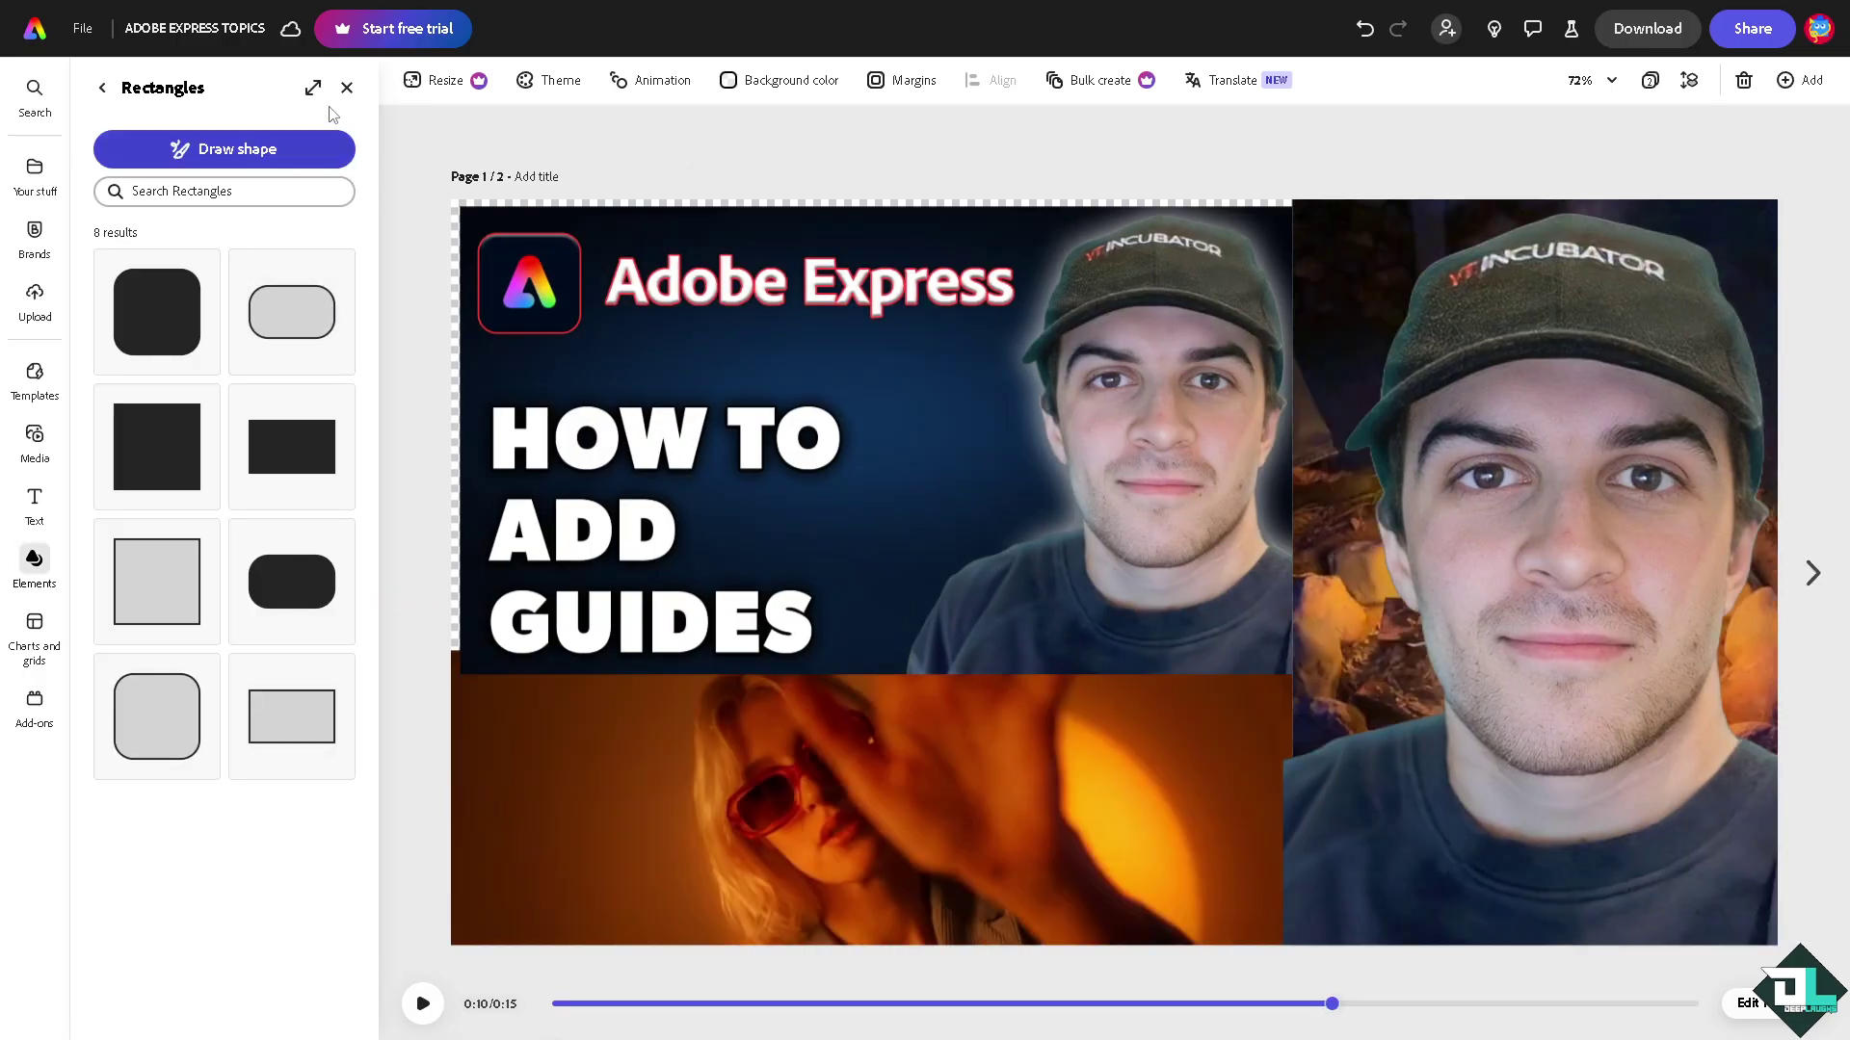
pyautogui.click(347, 87)
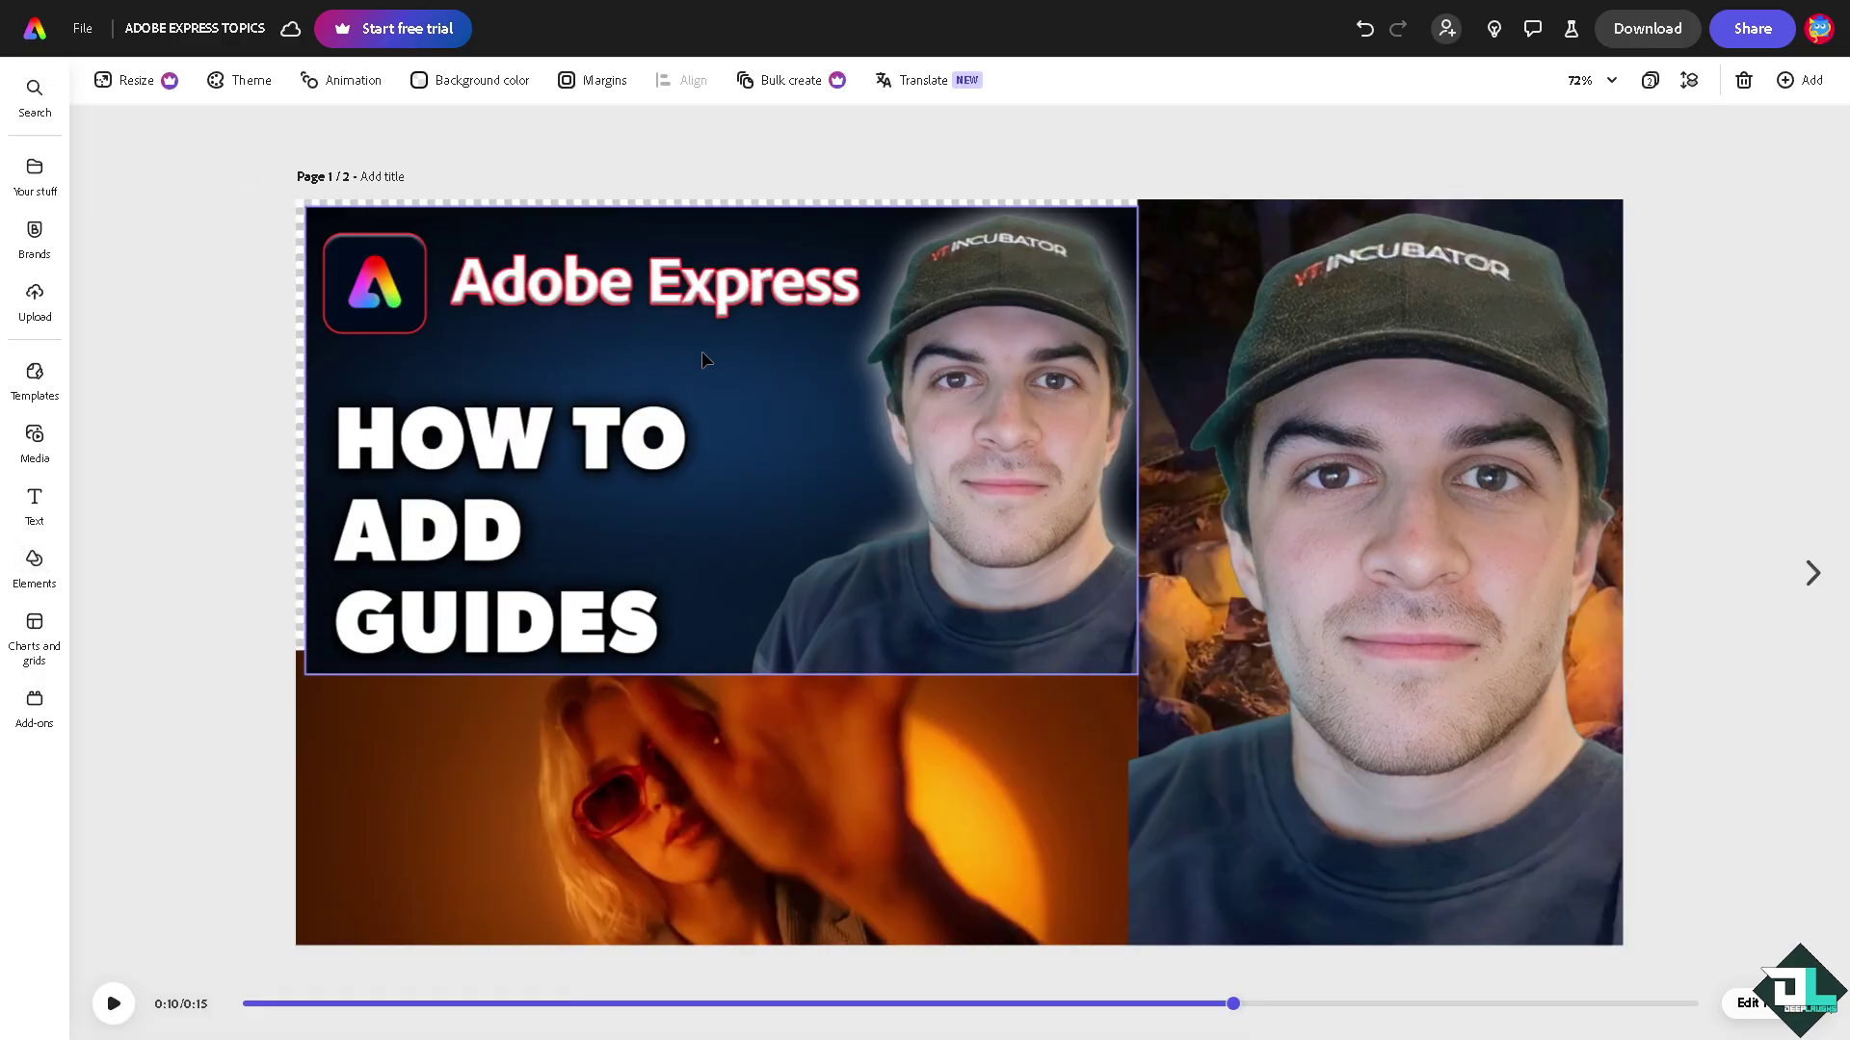